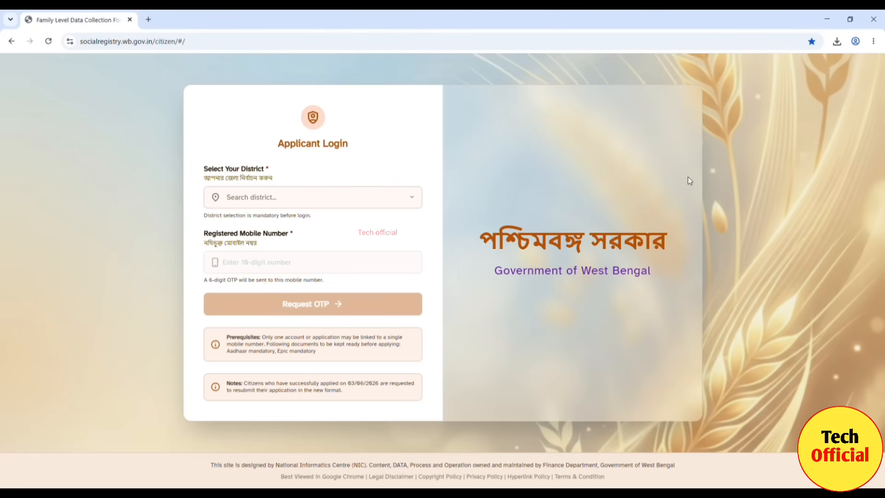
- Select the applicant's district and enter the registered mobile number
click(416, 203)
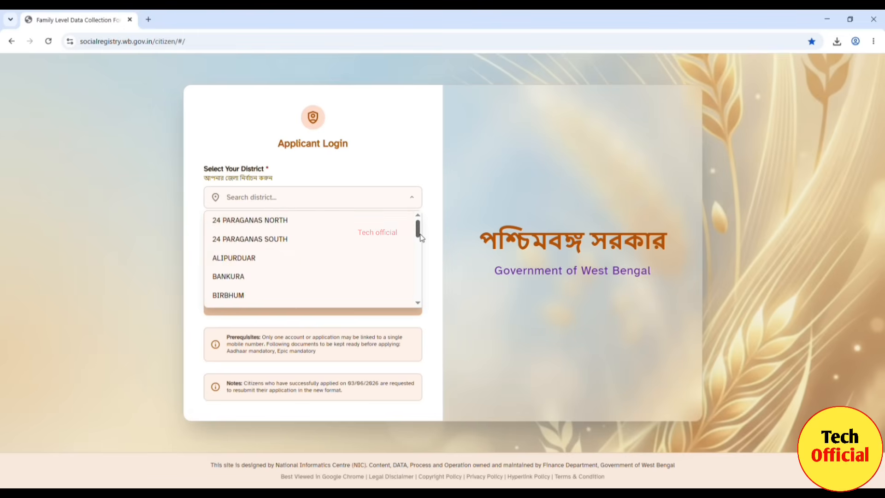
drag(418, 230, 425, 293)
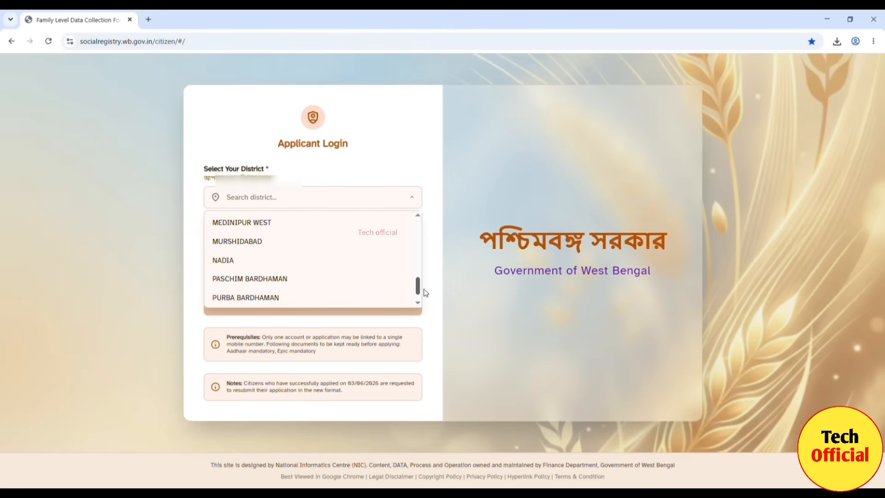
click(312, 239)
text(**)
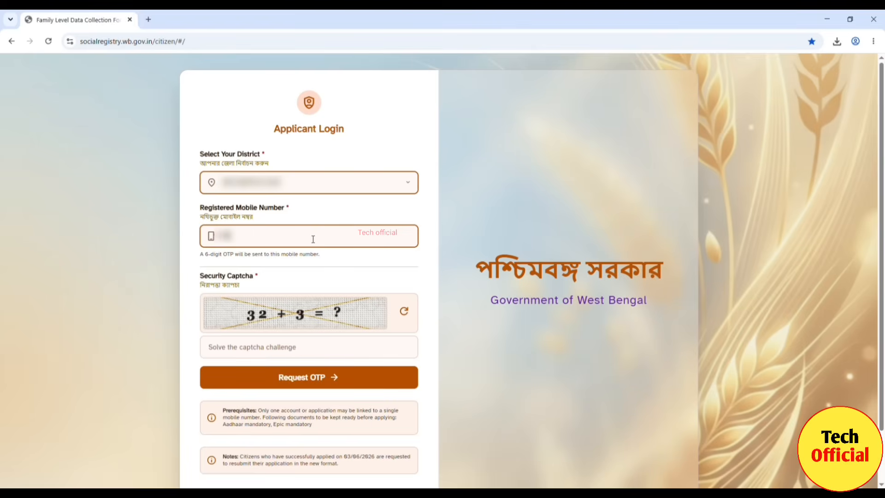
text(*******)
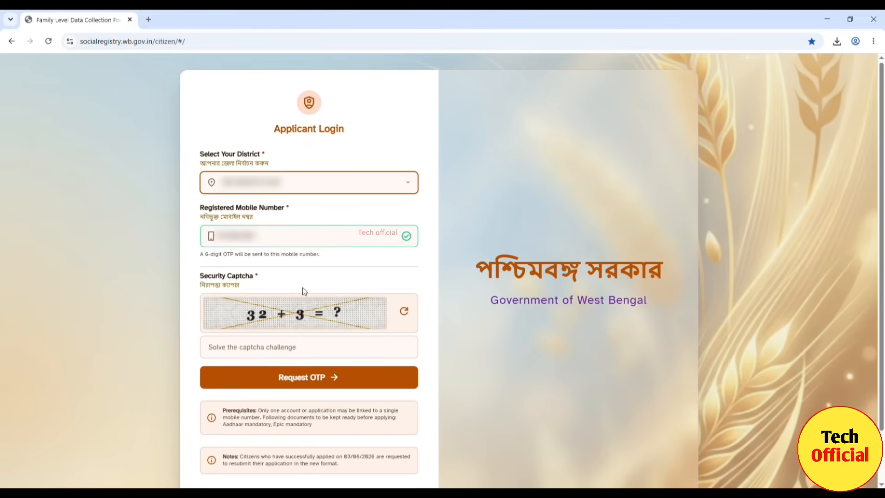
- Answer the captcha sum with 35 and request the login OTP
click(262, 350)
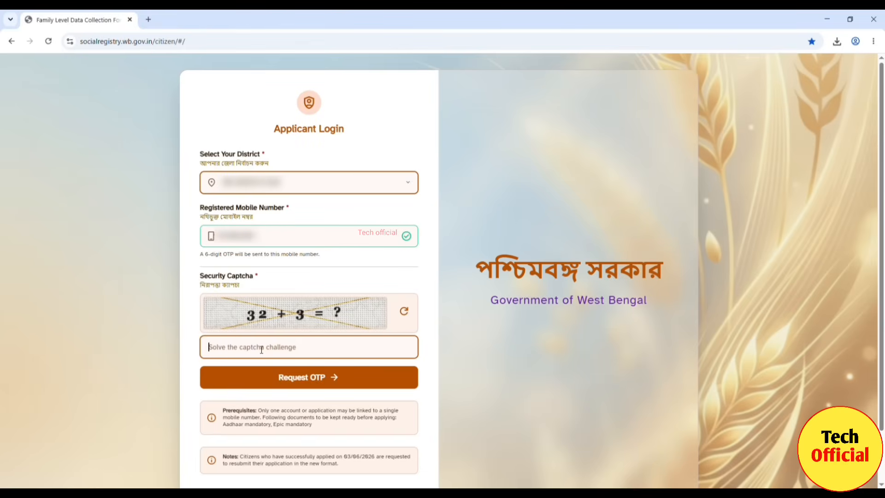
text(35)
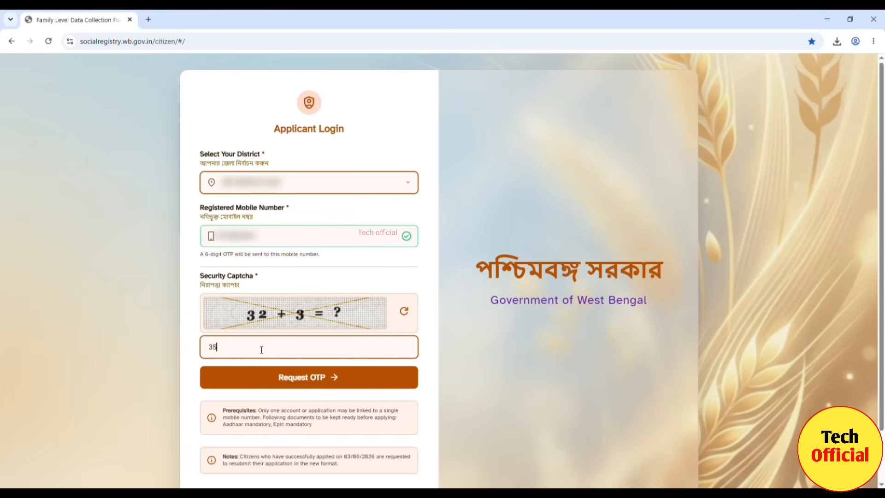
click(551, 319)
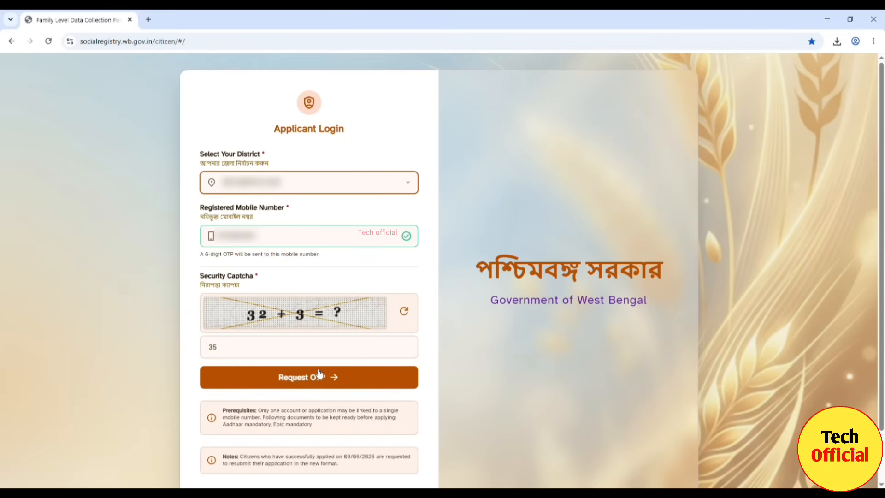
click(333, 377)
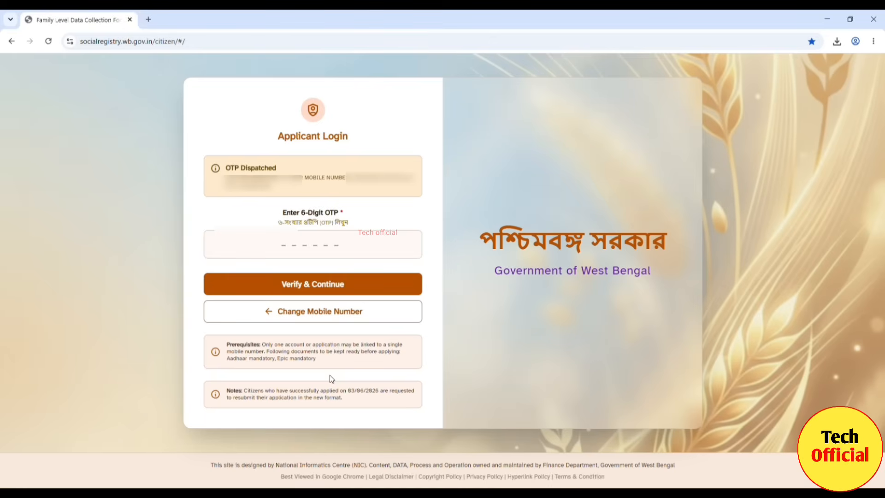
- Enter the six-digit login OTP and verify it to open the data collection form
click(287, 251)
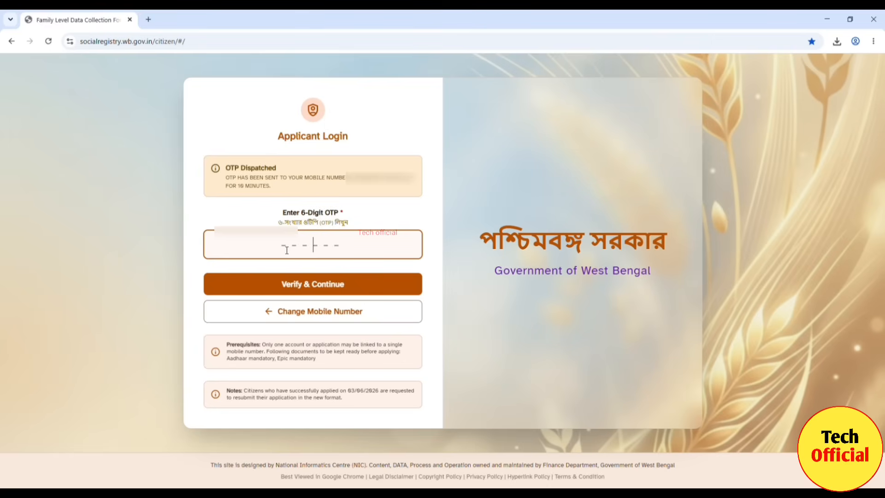
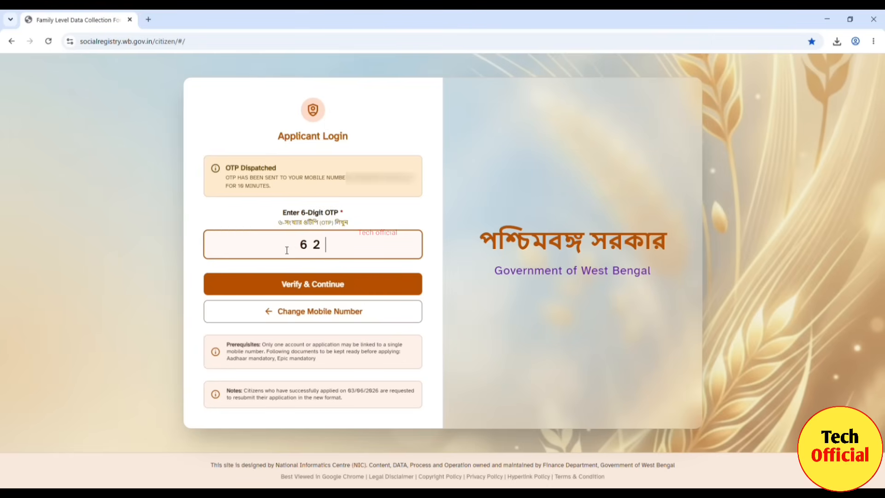
click(322, 285)
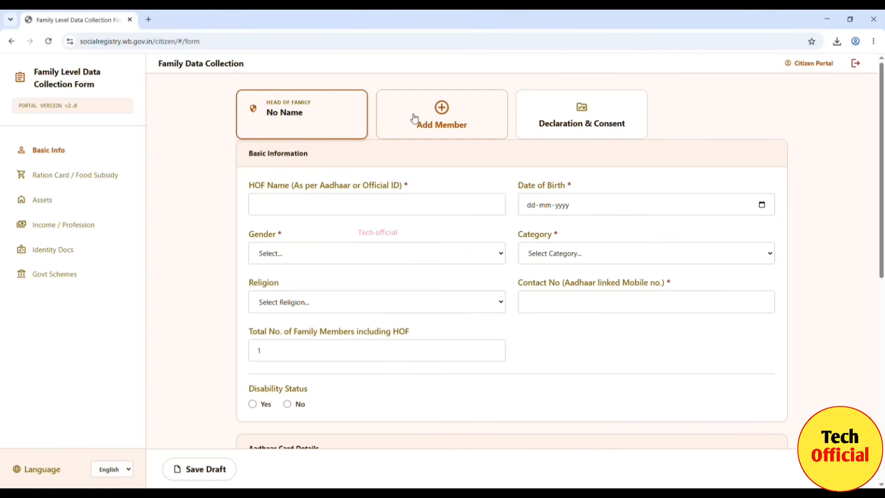
- Add a second family member and enter the head of family's name
click(448, 117)
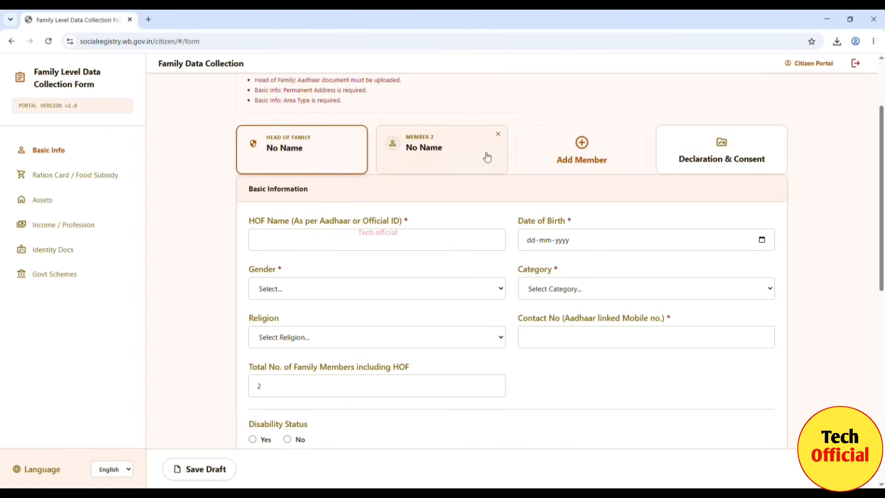
scroll(302, 156, up, 2)
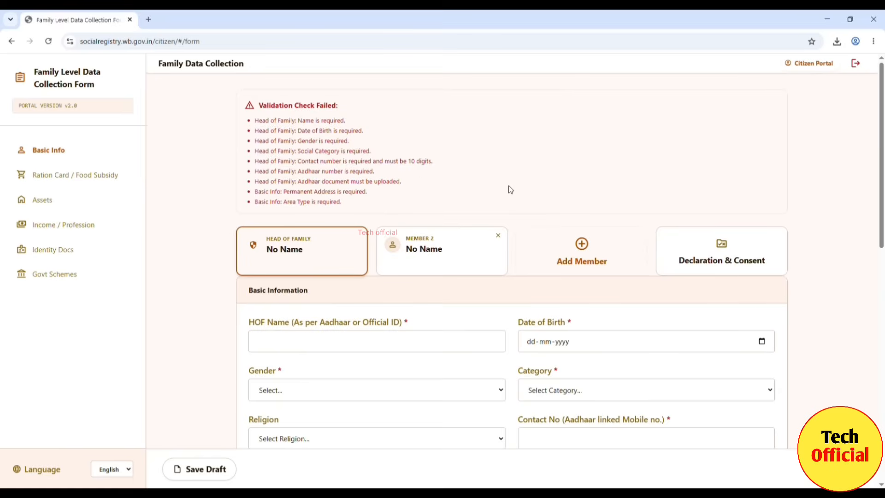
scroll(513, 189, down, 2)
scroll(513, 189, down, 1)
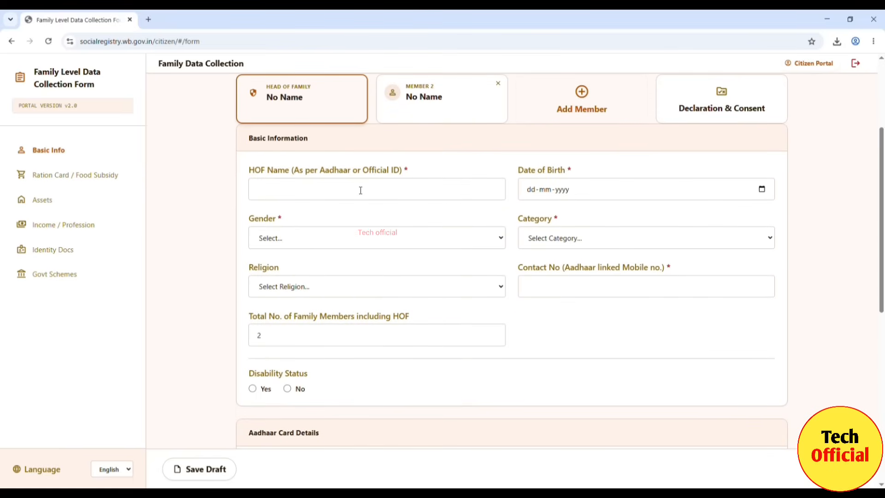
click(332, 194)
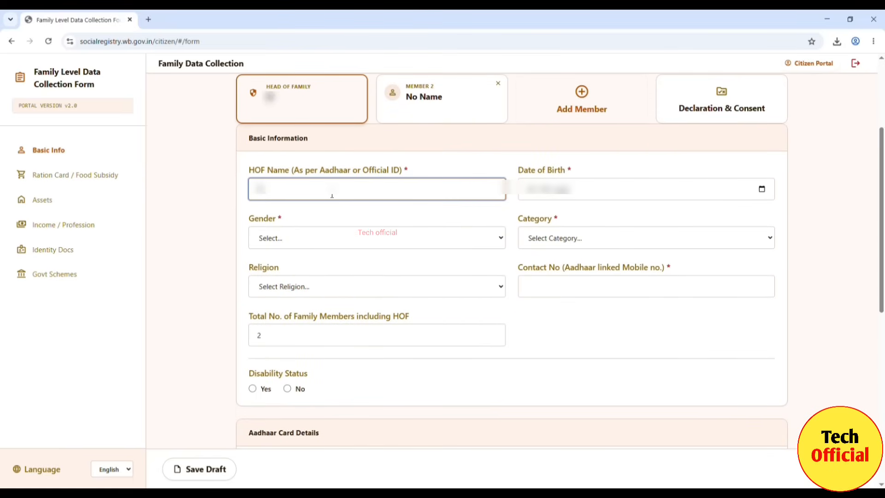
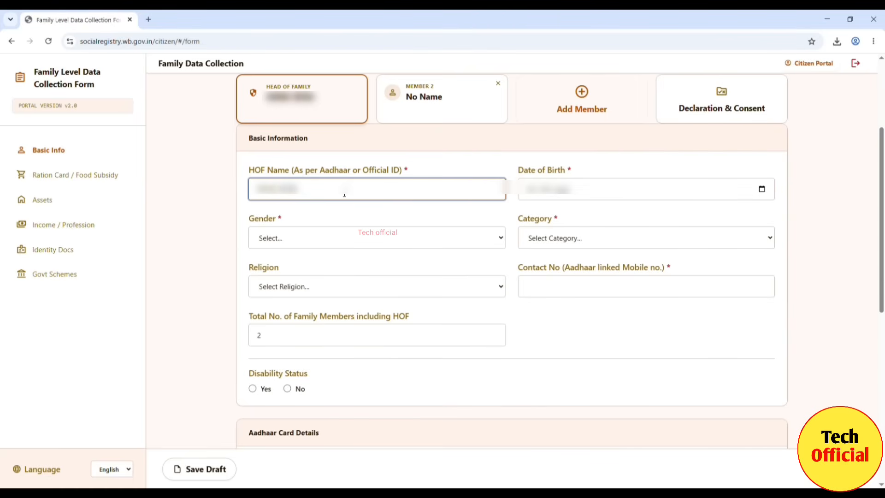
click(399, 213)
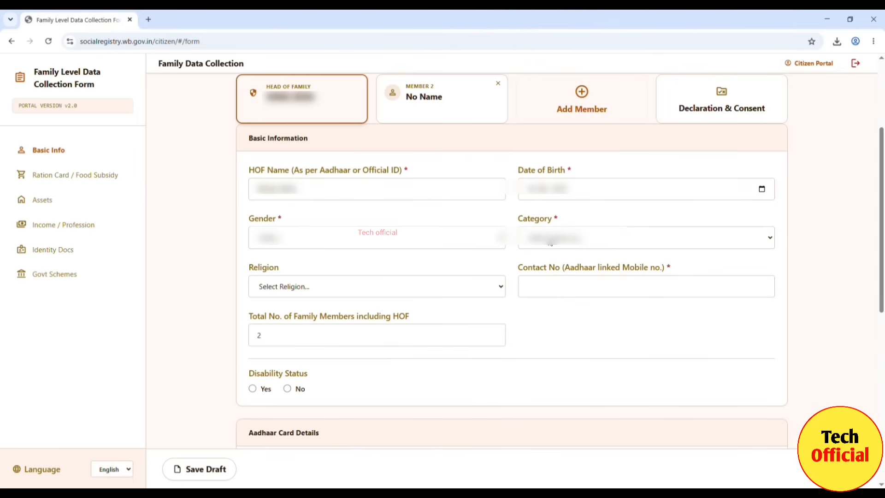
- Choose gender, social category and religion, enter the contact number, and mark disability Yes
click(311, 242)
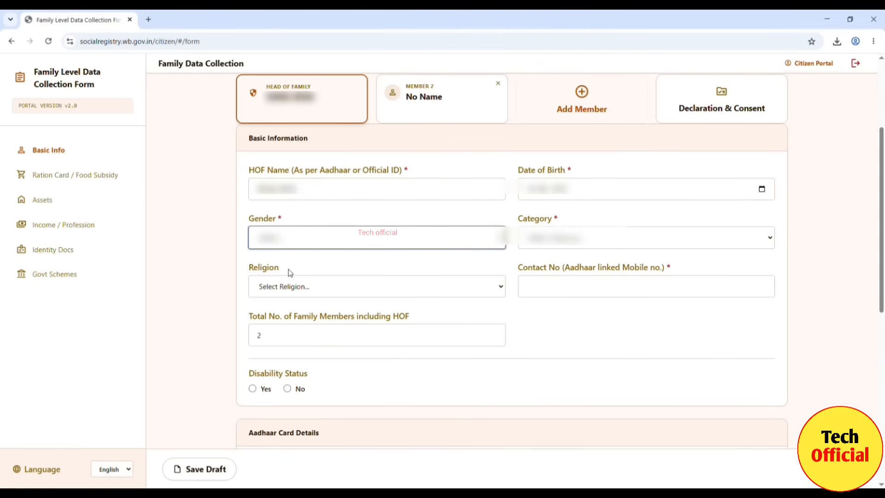
click(592, 244)
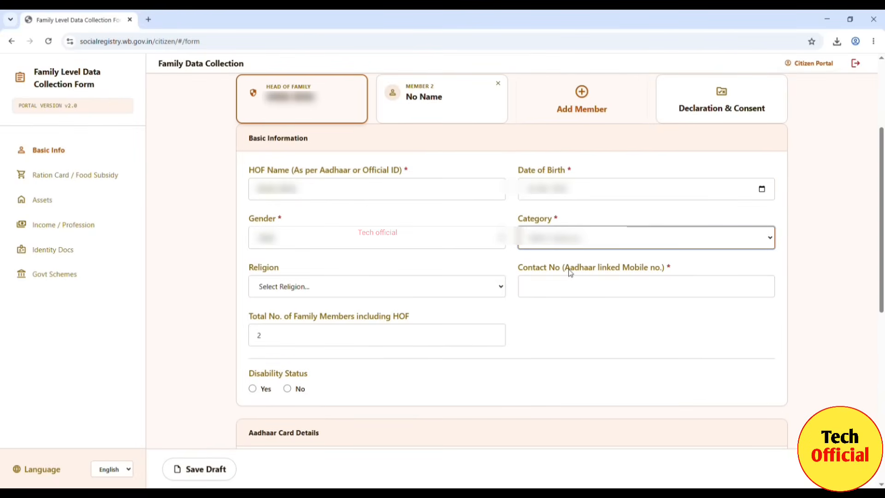
key(Down)
key(Tab)
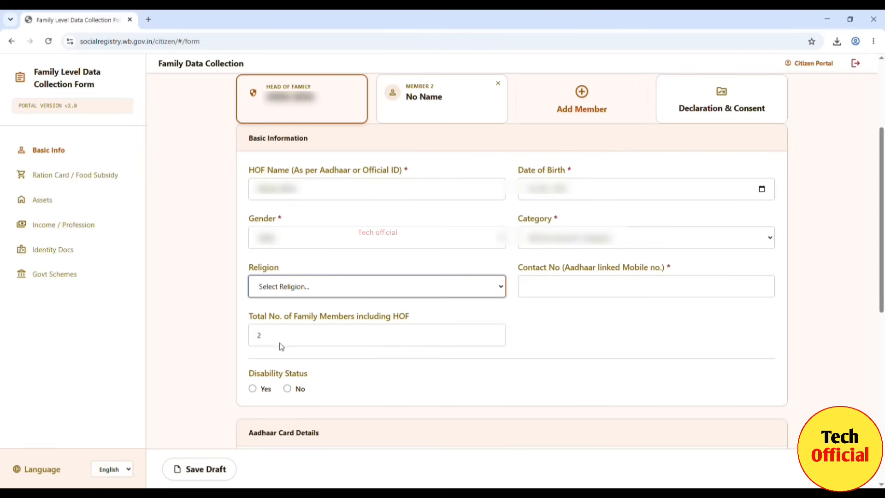
key(Down)
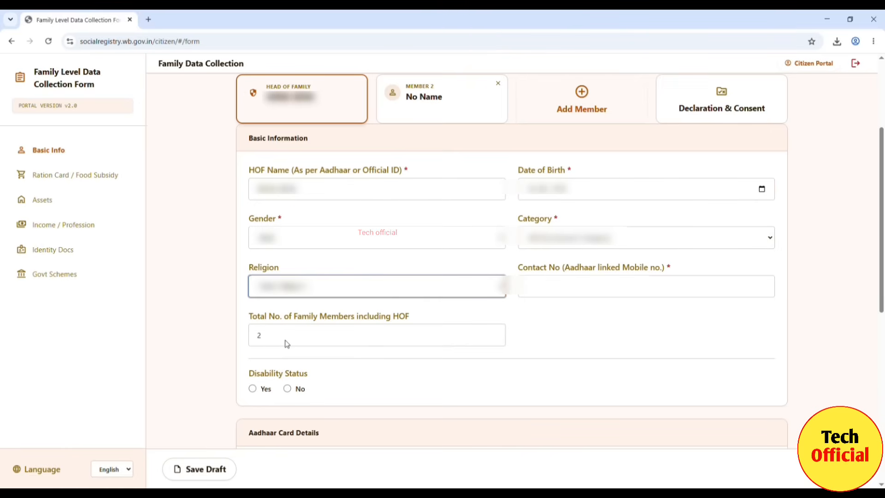
click(571, 290)
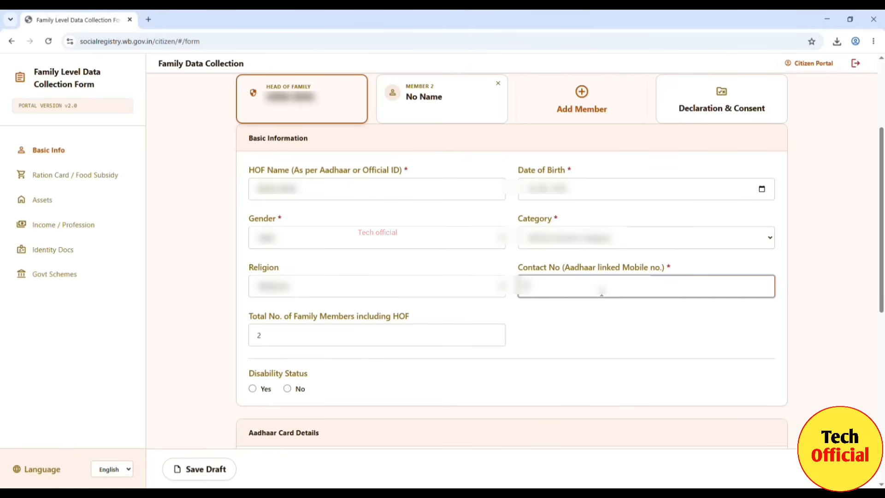
text(987654321)
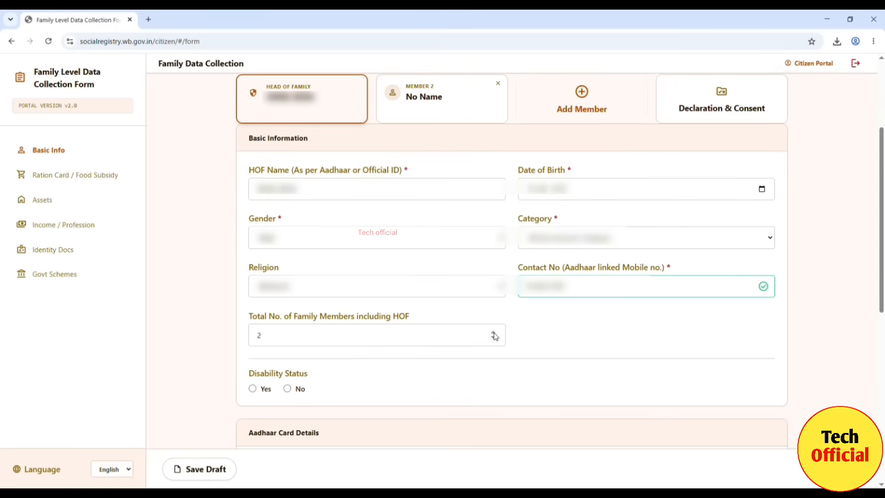
click(253, 389)
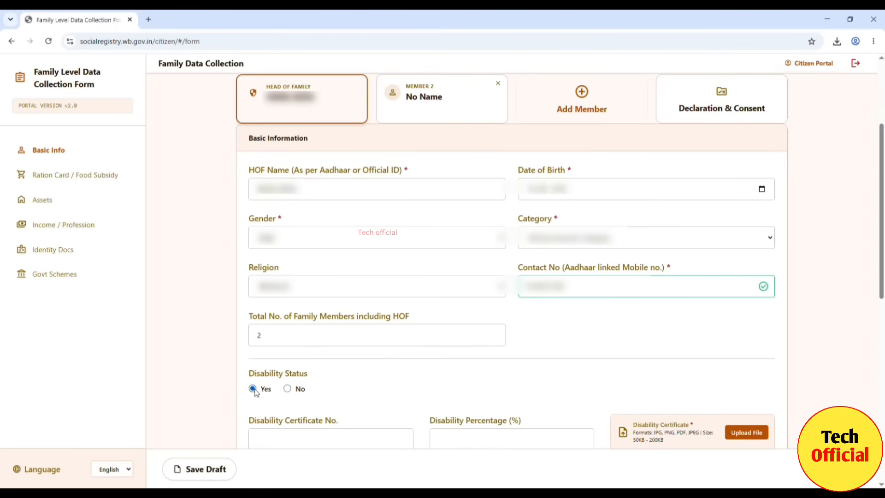
- Set disability status to No, enter the Aadhaar number and upload the Aadhaar card image
drag(879, 301, 876, 397)
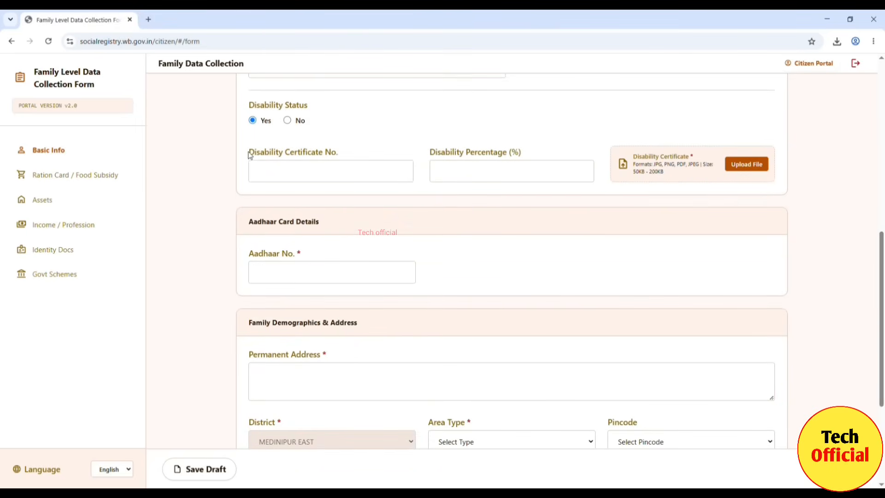
click(288, 120)
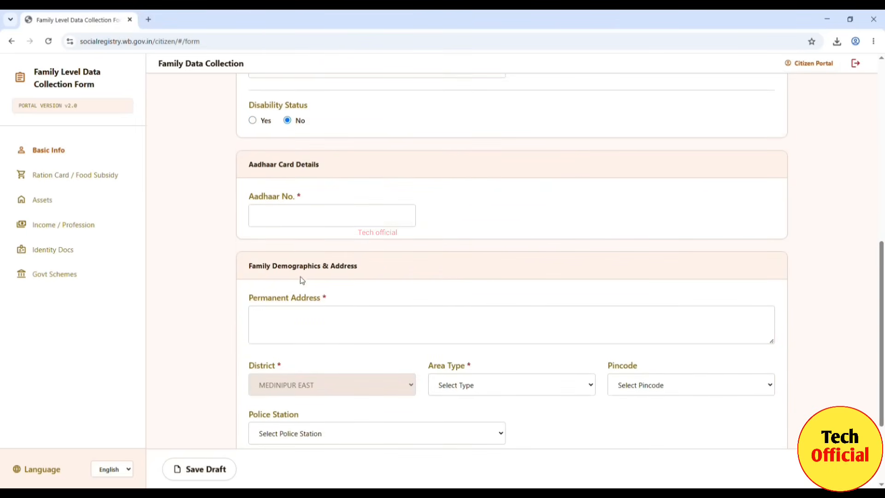
click(280, 219)
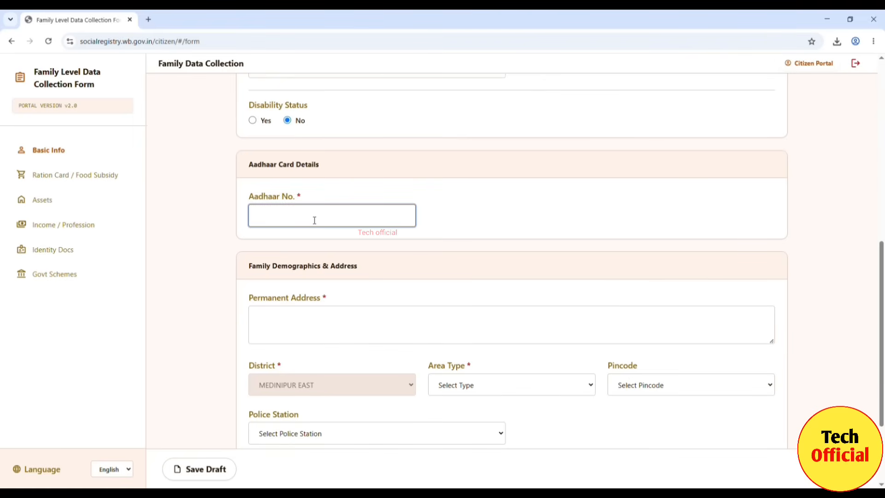
text(???)
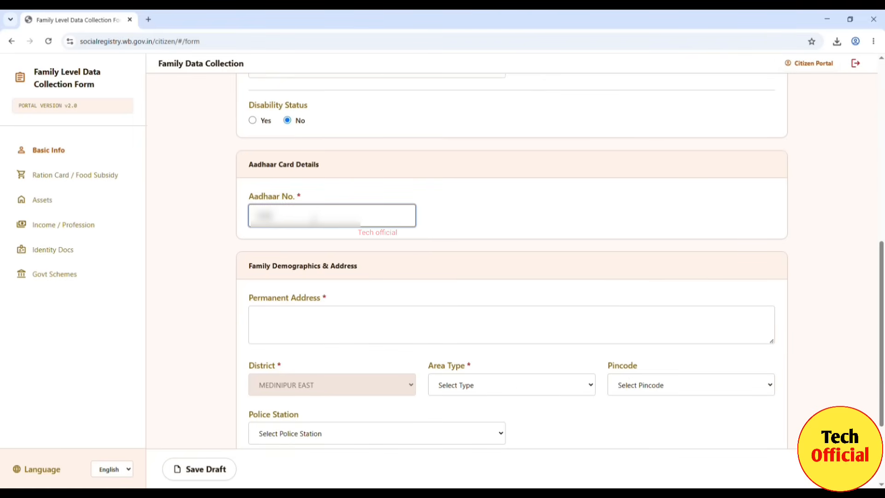
text(???????)
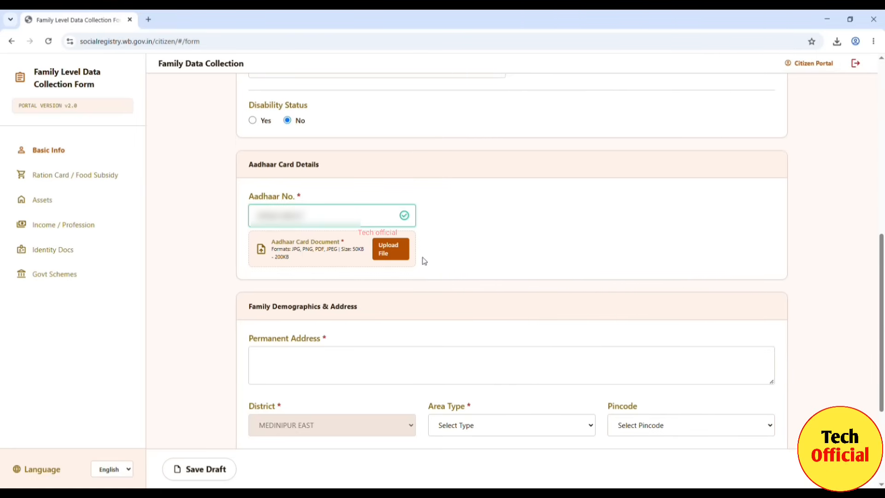
click(390, 251)
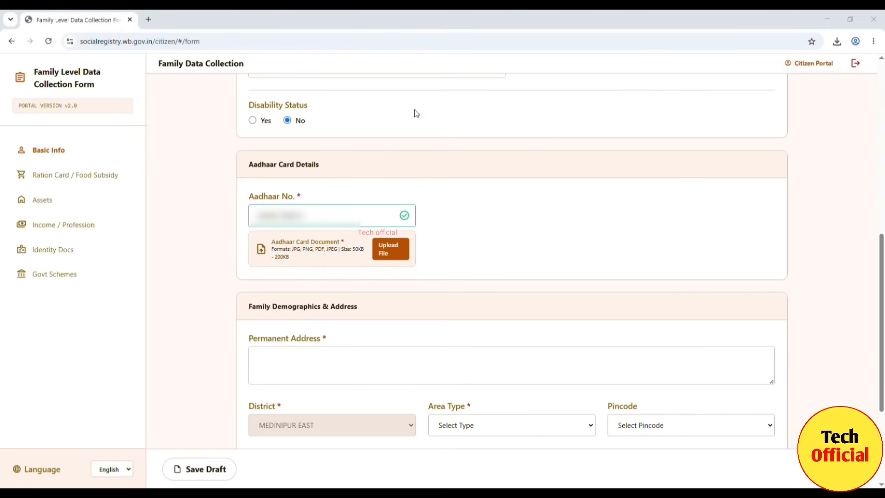
click(792, 476)
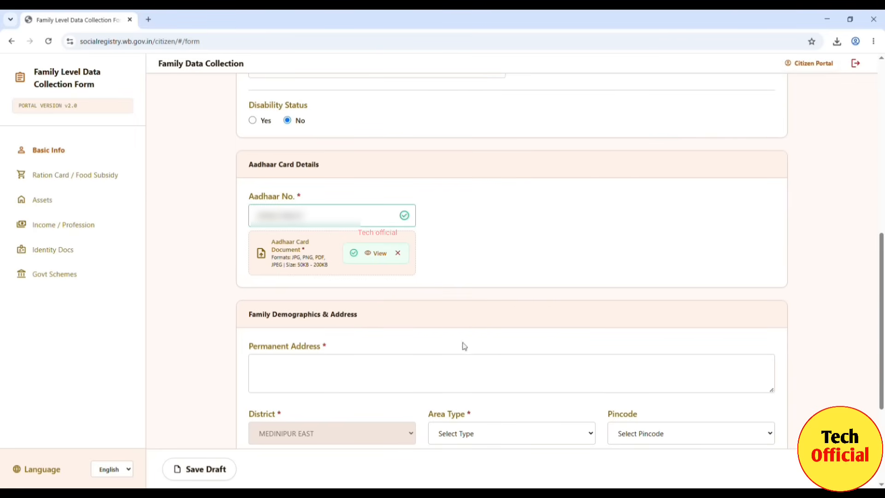
- Type the family's permanent address
scroll(283, 188, down, 4)
click(283, 188)
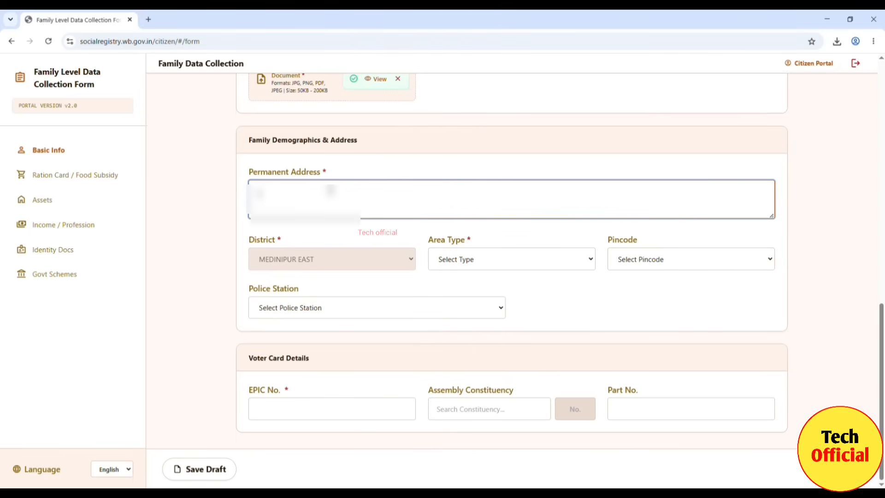
text(VILL)
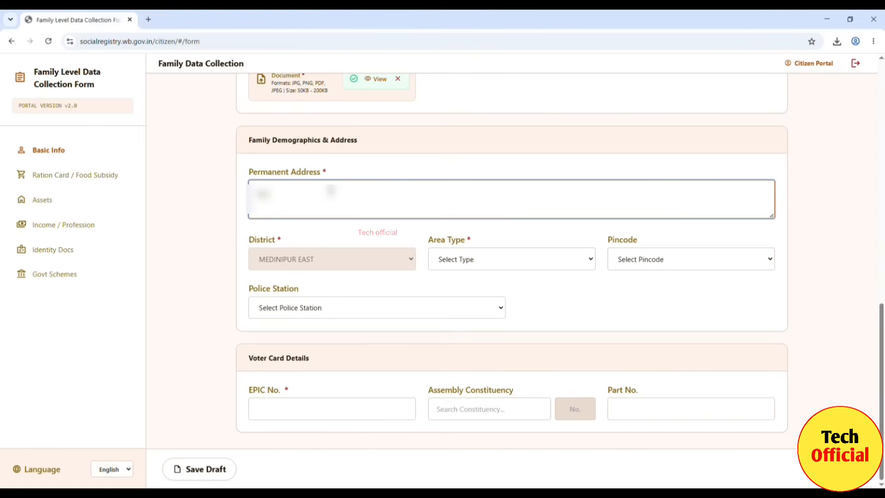
key(BackSpace)
text(AGEANPUR)
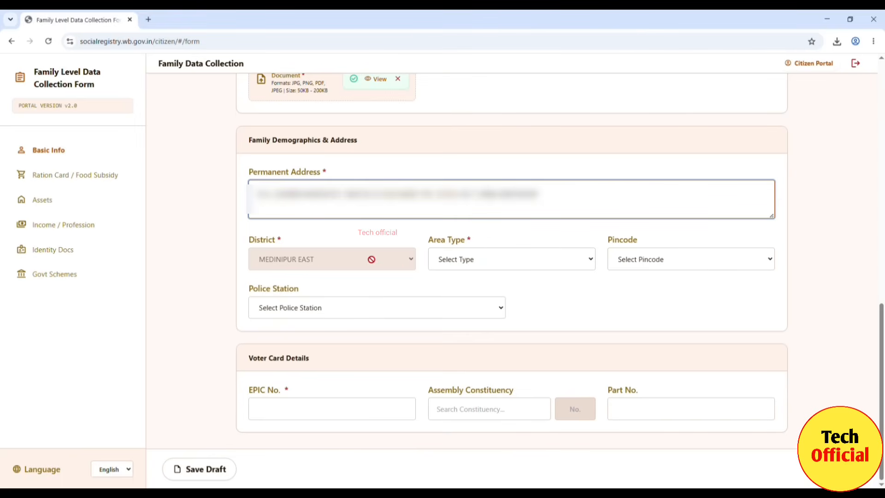
click(340, 238)
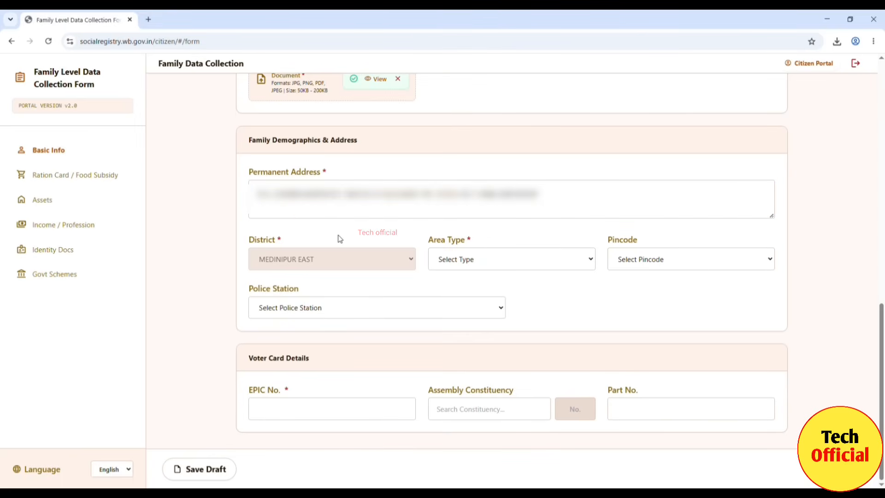
- Set area type to Rural and pick the pincode, post office and police station
click(472, 259)
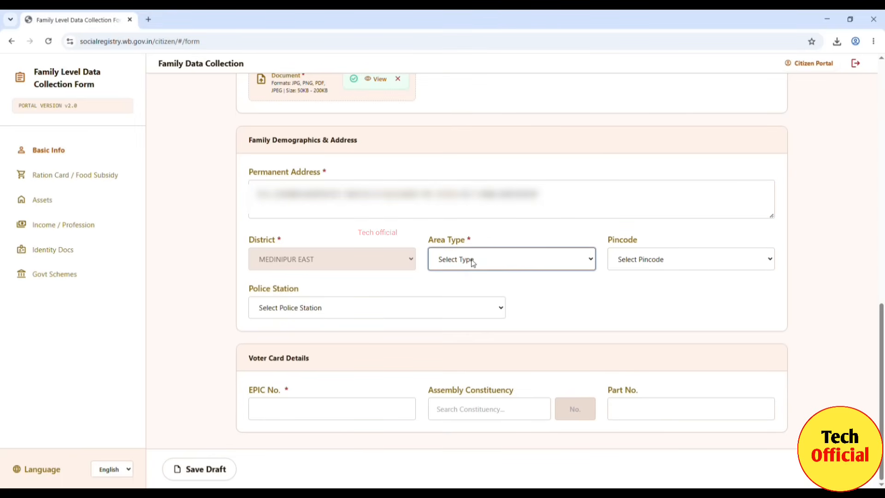
click(461, 290)
click(657, 261)
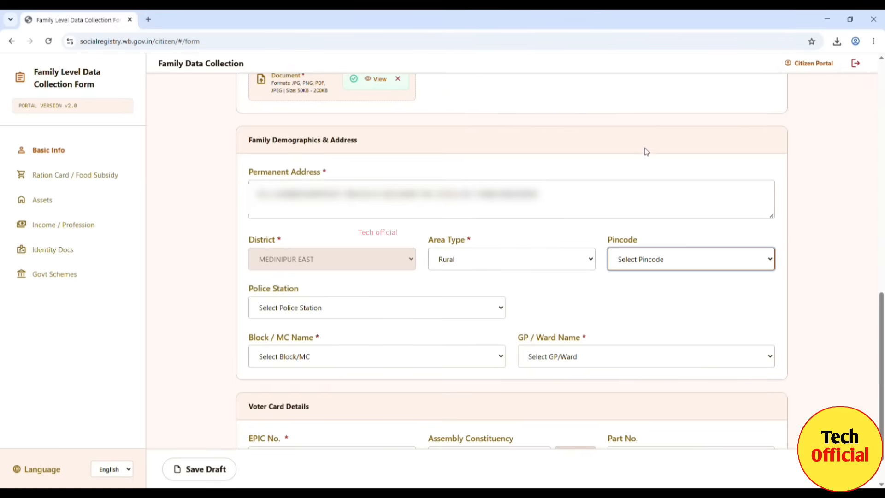
click(630, 148)
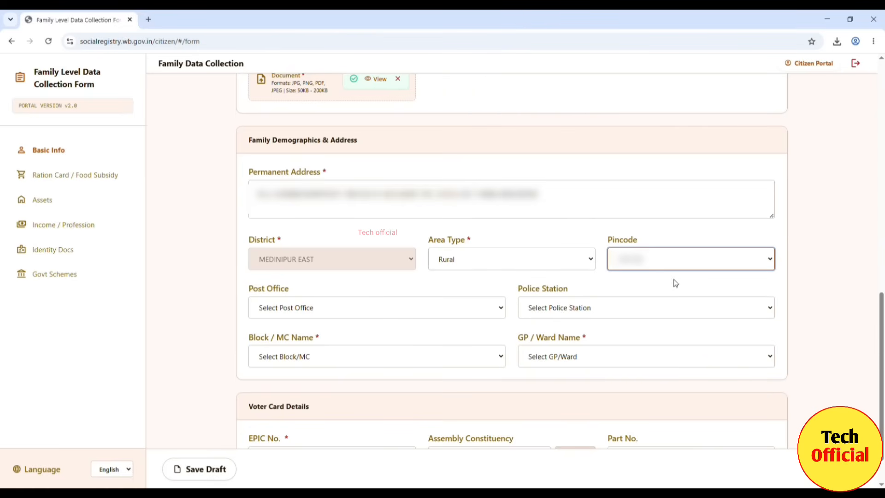
click(296, 313)
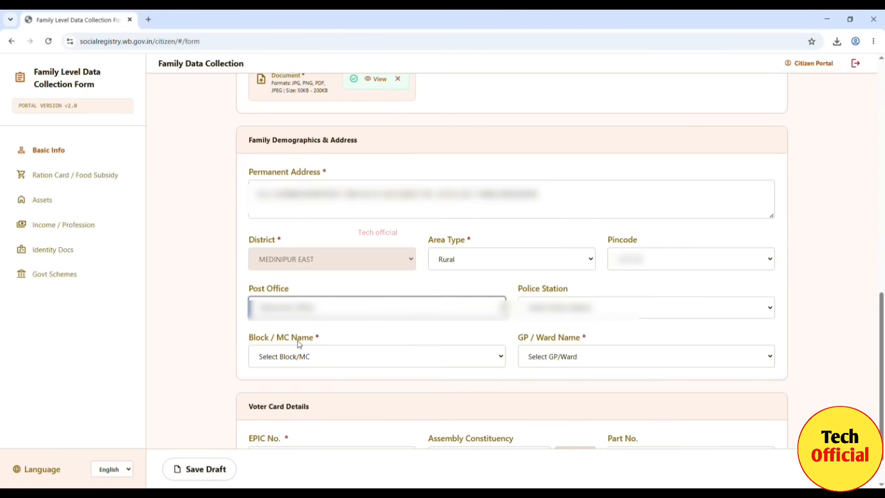
click(534, 317)
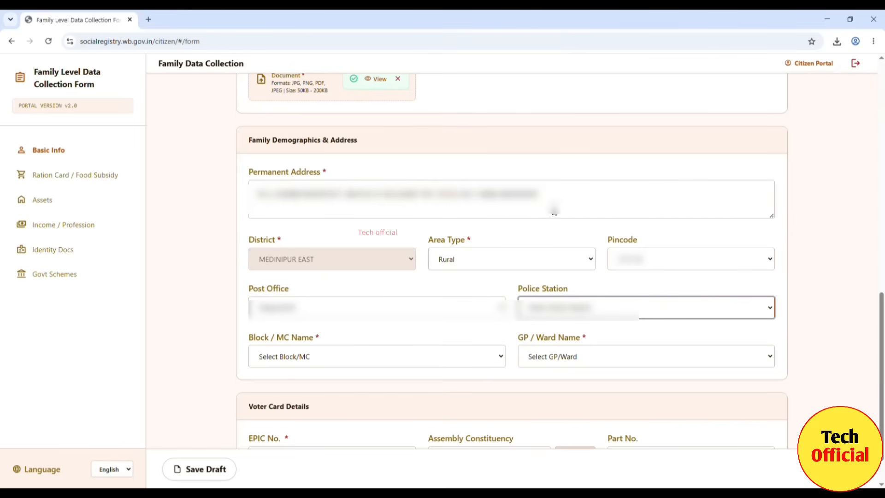
click(555, 190)
- Choose the Block/MC name and the GP/Ward name
click(284, 354)
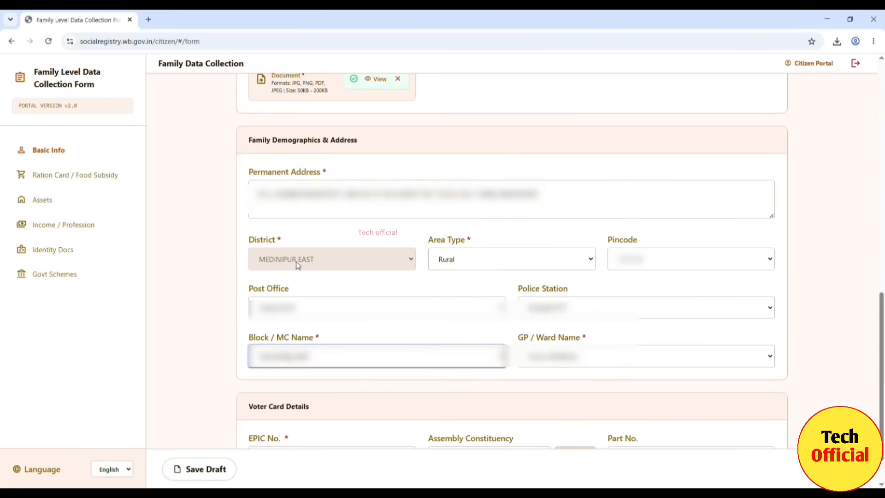
click(294, 249)
click(419, 381)
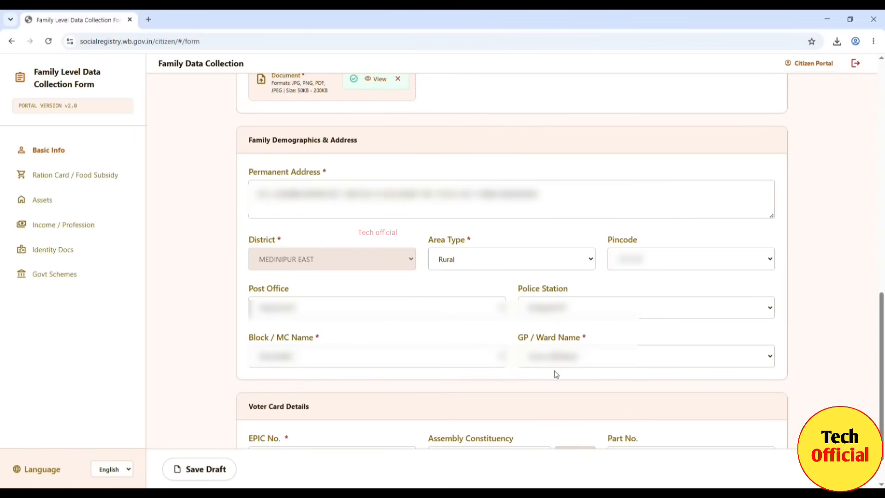
click(575, 359)
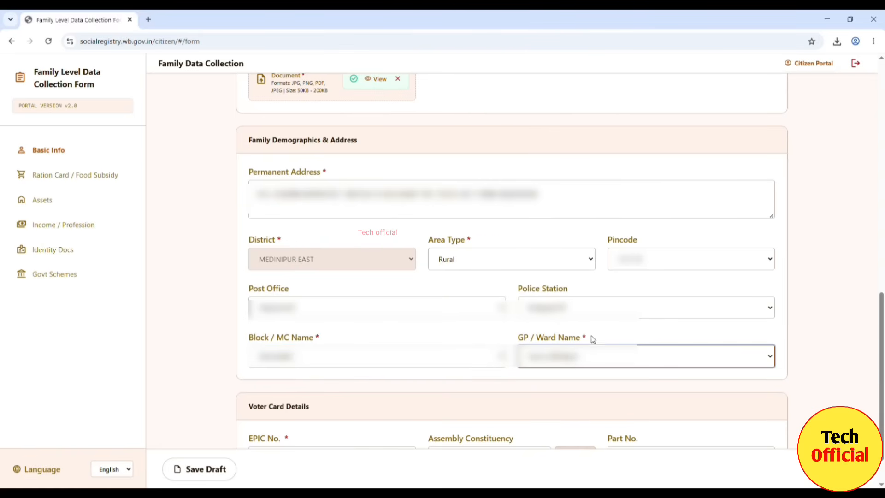
click(560, 304)
click(589, 398)
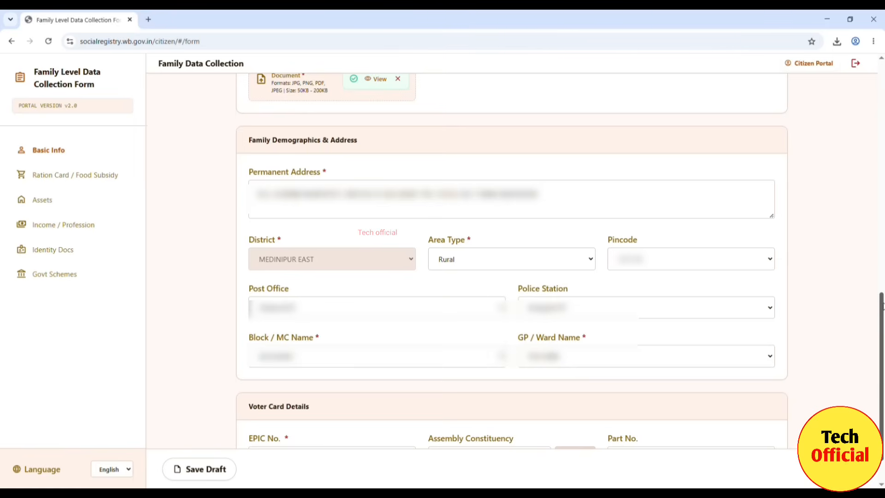
- Enter the EPIC number, select the assembly constituency and set part number 108
scroll(330, 409, down, 1)
click(331, 409)
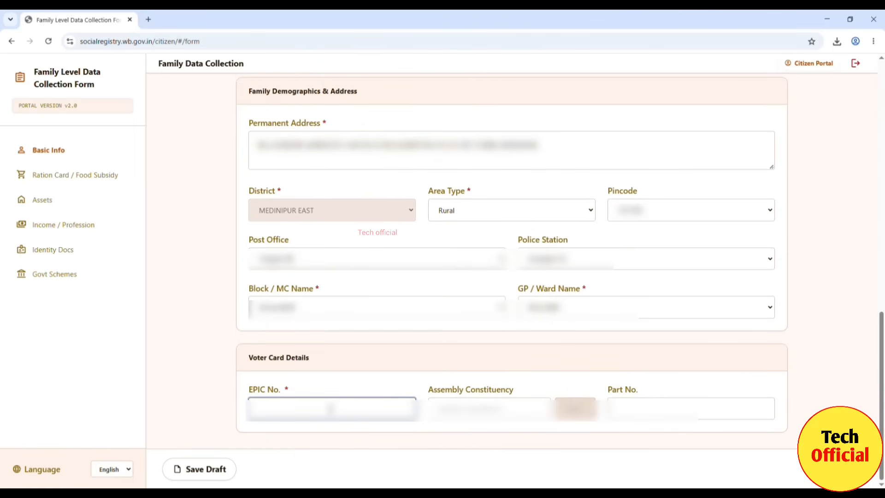
text(WB???????)
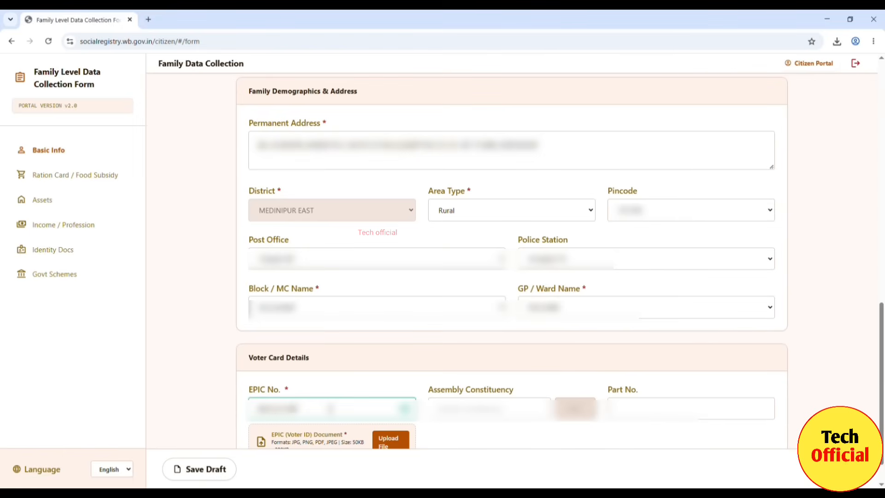
text(?????)
click(538, 410)
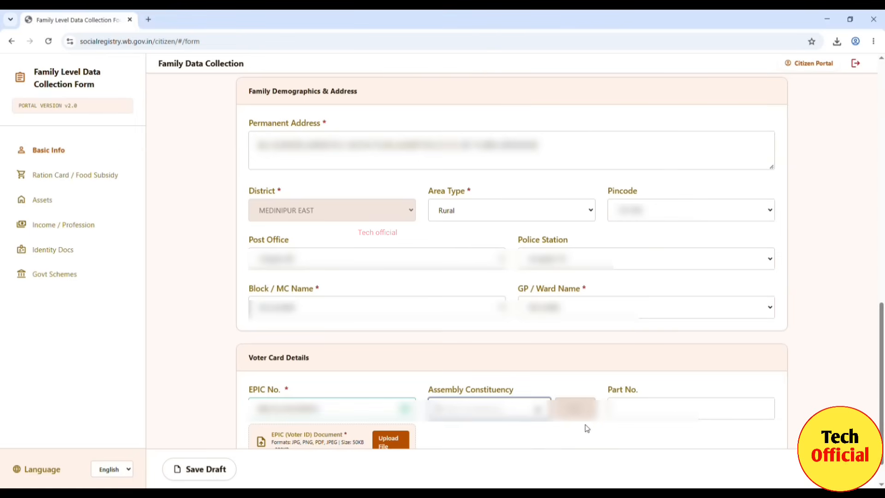
key(ctrl+v)
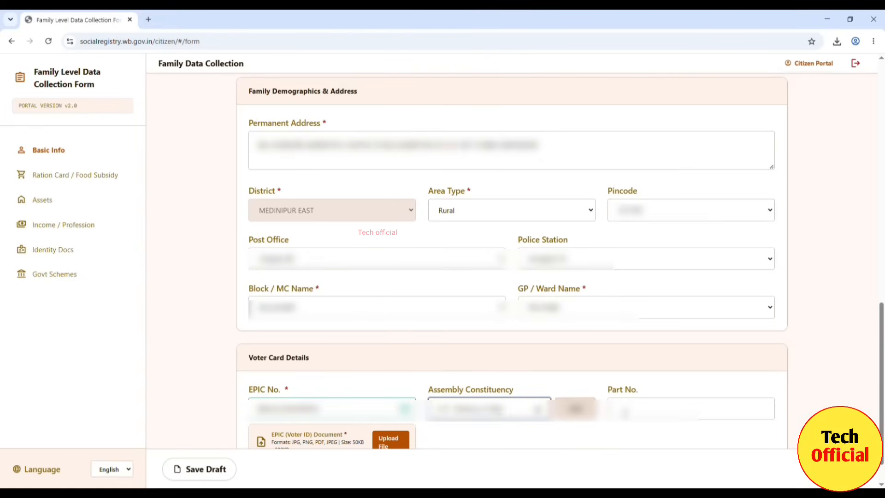
click(625, 411)
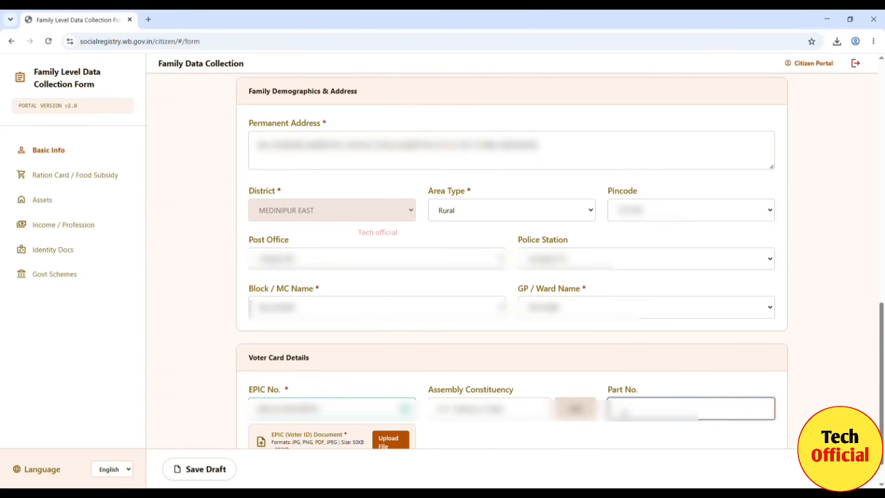
text(108)
click(544, 433)
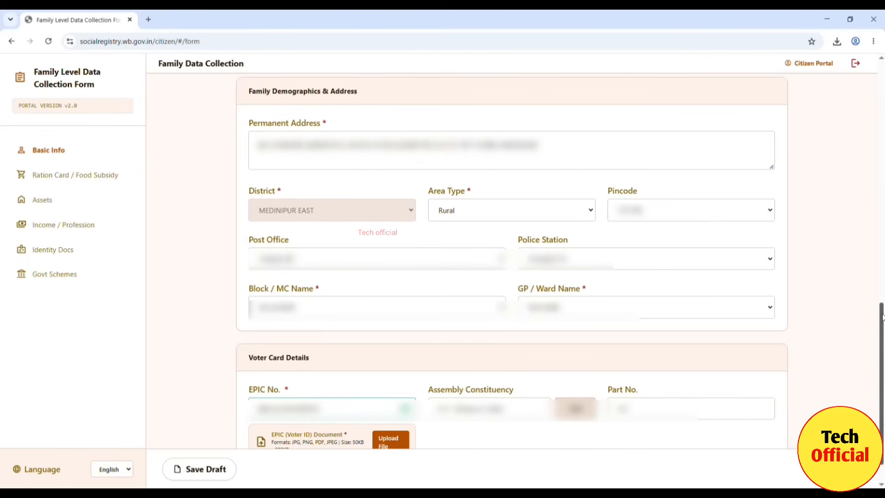
scroll(881, 317, down, 1)
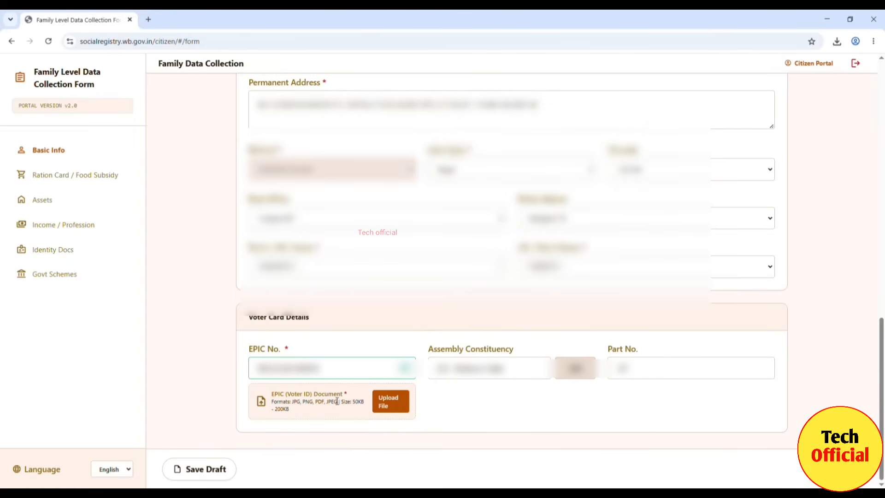
- Attach the voter ID file under EPIC No. and save the form as a draft
click(397, 406)
click(785, 472)
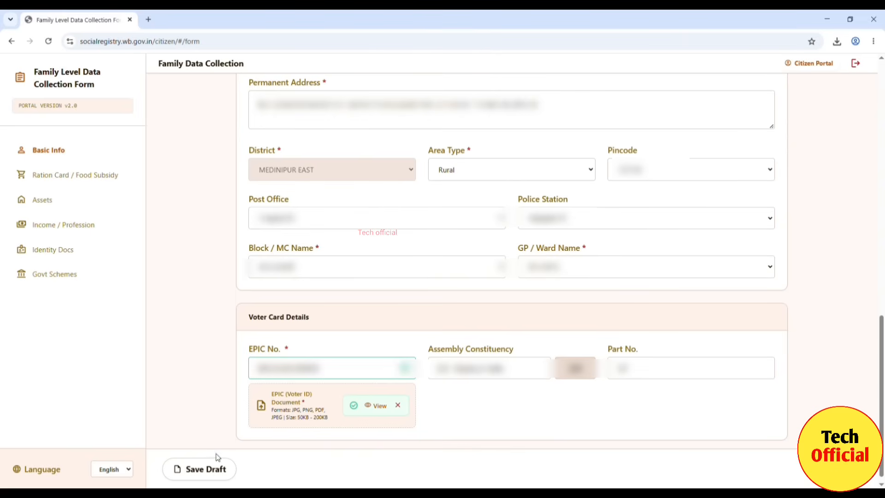
click(214, 469)
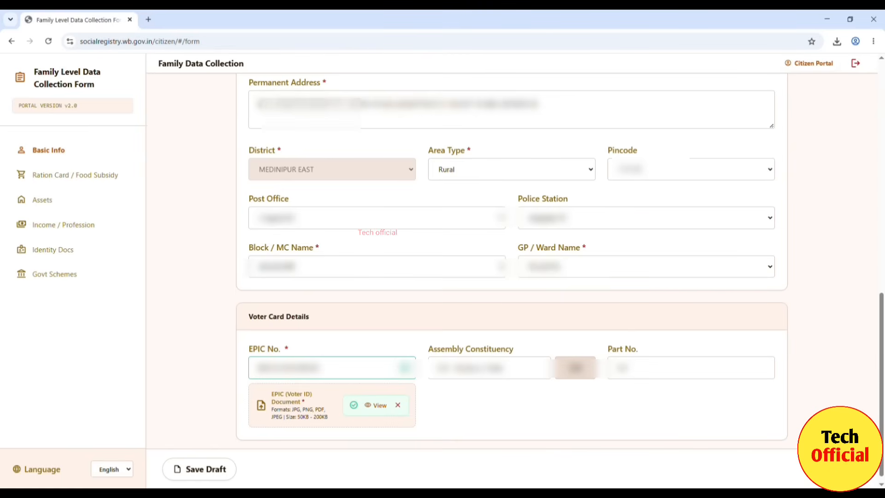
- In Ration Card / Food Subsidy, choose the PHH card type and enter the ration card number
click(848, 468)
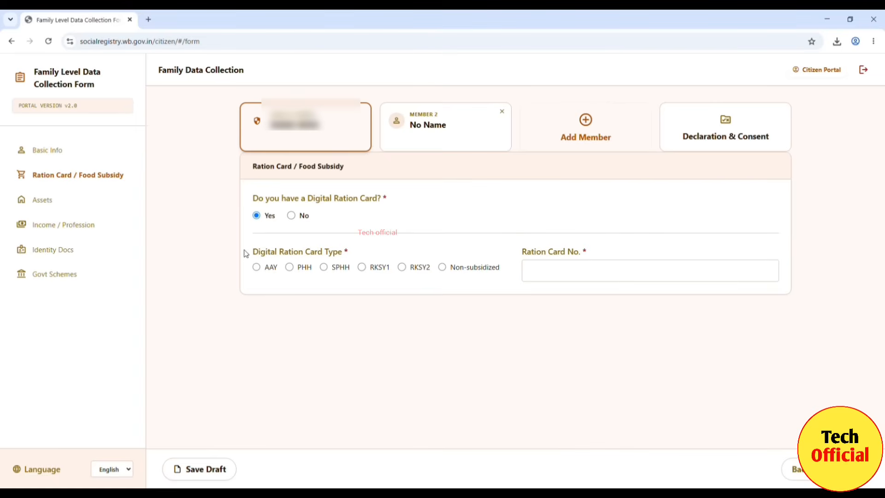
click(290, 267)
click(564, 281)
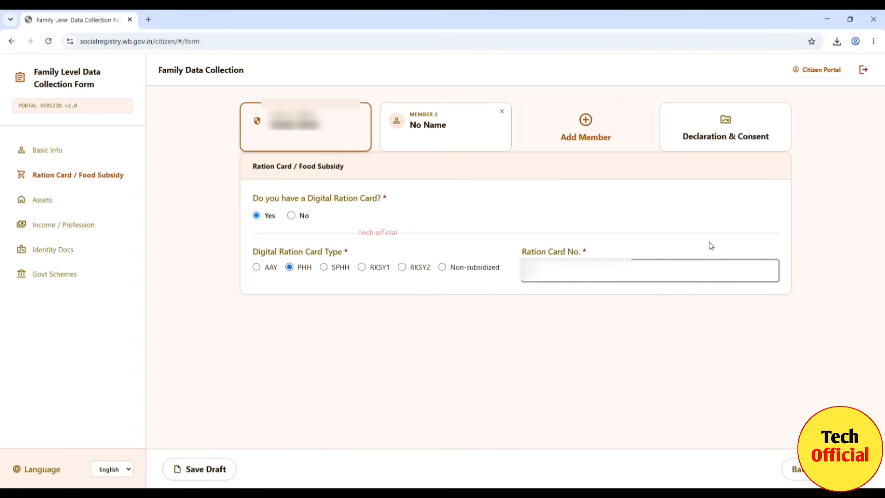
text(????)
text(?????)
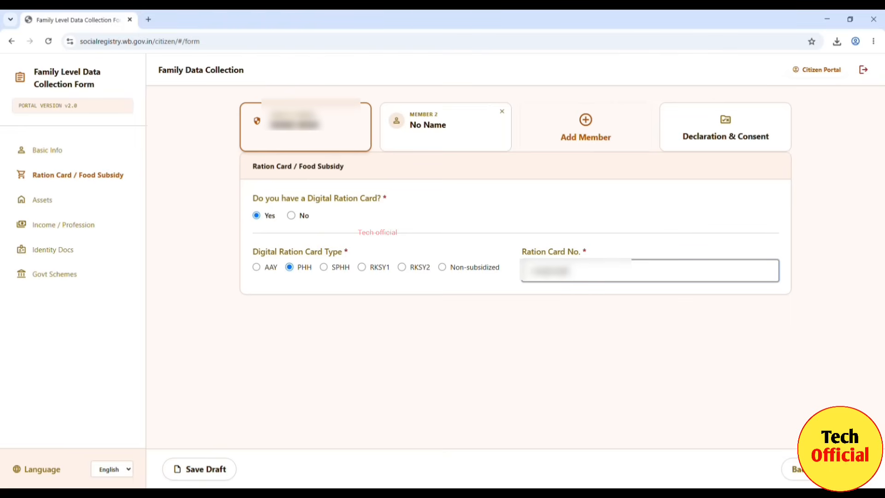
click(845, 469)
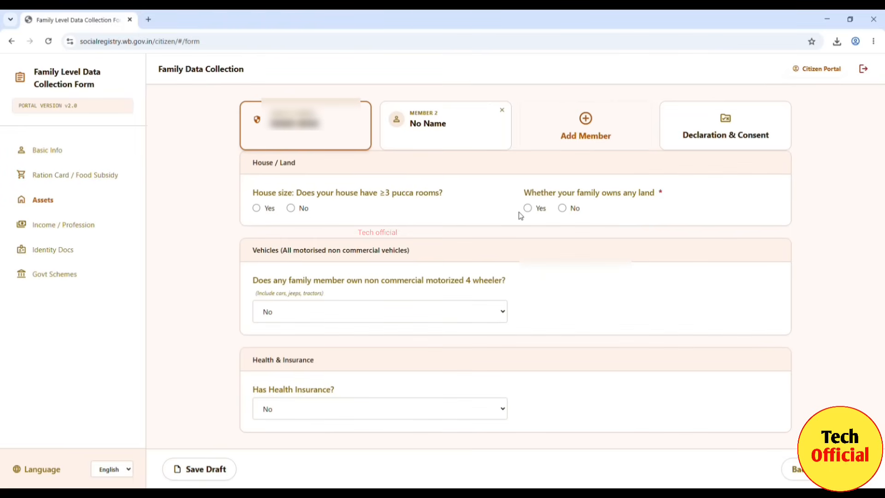
- Answer No to pucca rooms, Yes to owning land, and enter 47 decimals of landholding
click(291, 208)
click(528, 208)
click(271, 259)
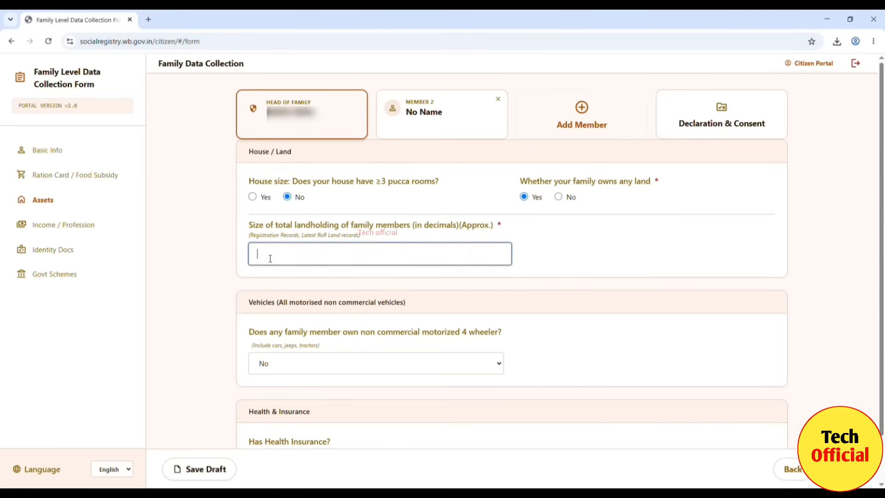
text(47)
click(553, 234)
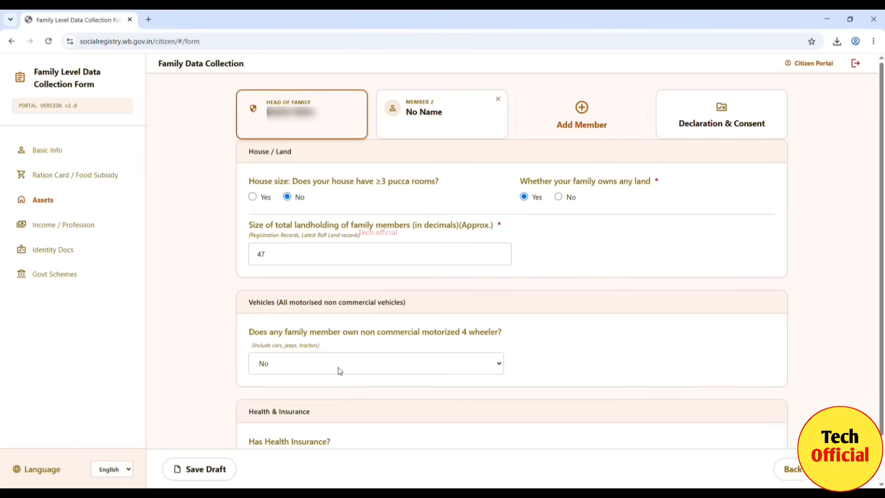
scroll(881, 264, down, 1)
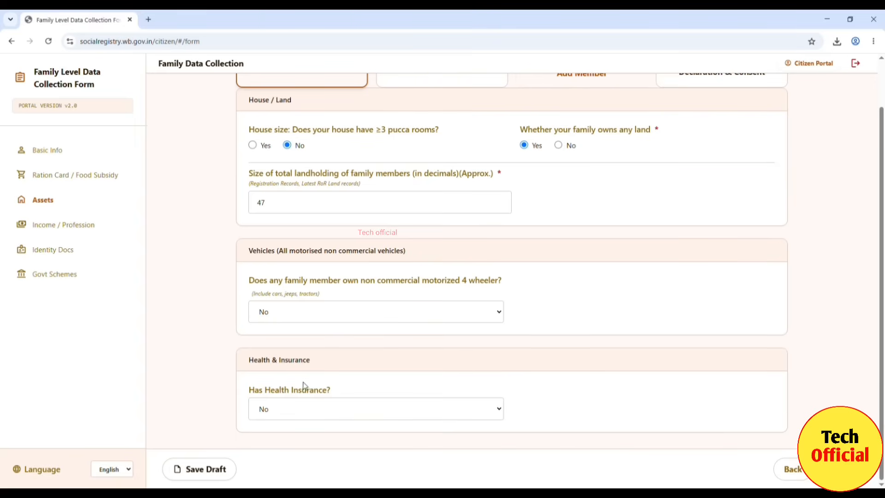
- Set health insurance to Yes, Government, Swasthya Sathi scheme, and paste the URN number
click(301, 408)
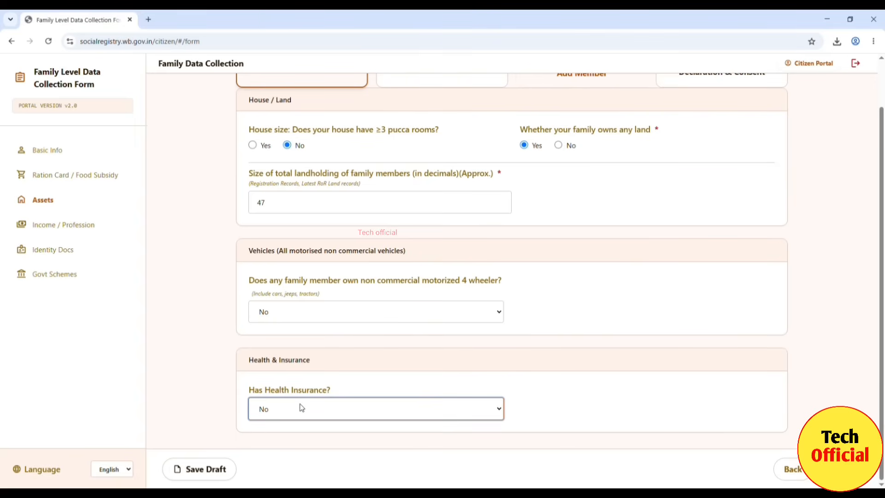
click(270, 442)
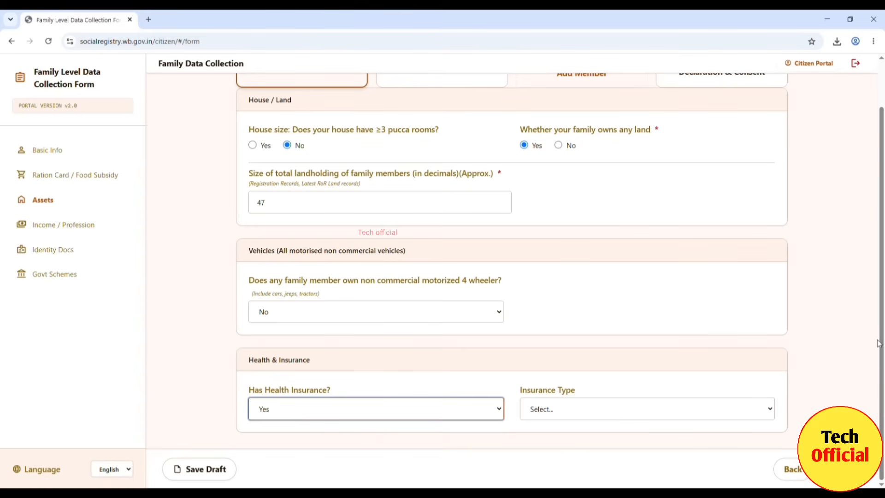
click(563, 408)
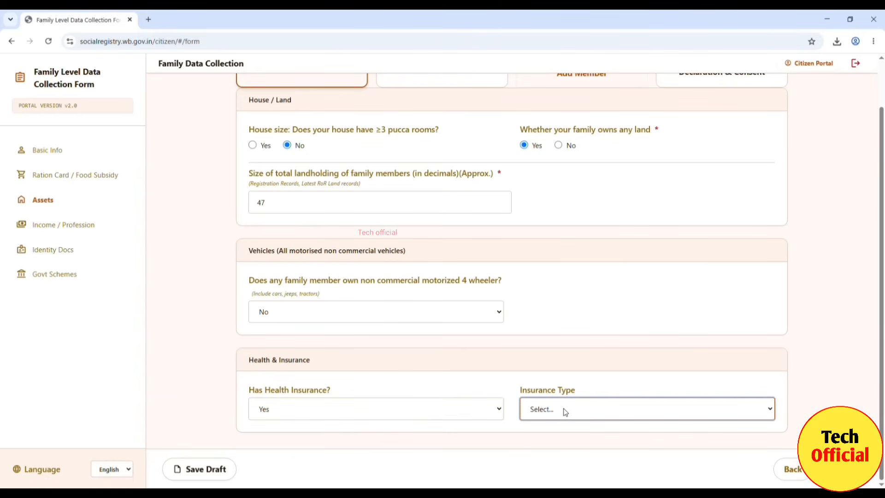
click(558, 439)
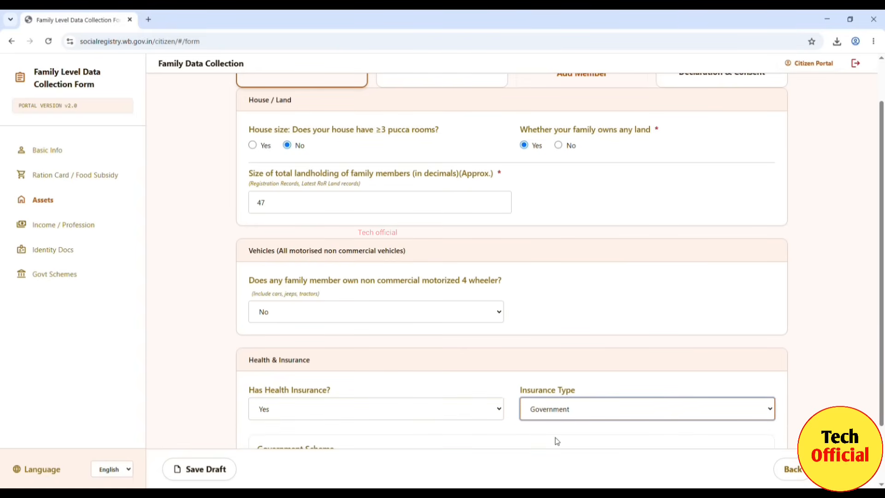
drag(881, 259, 881, 319)
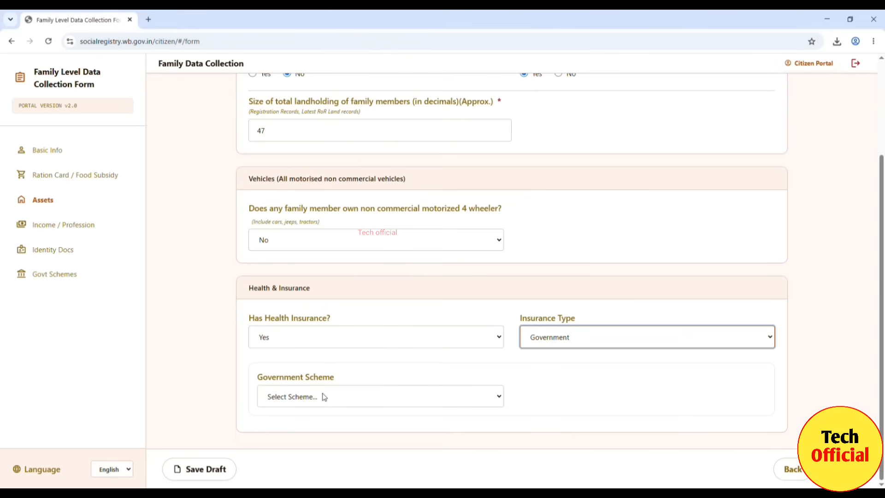
click(323, 396)
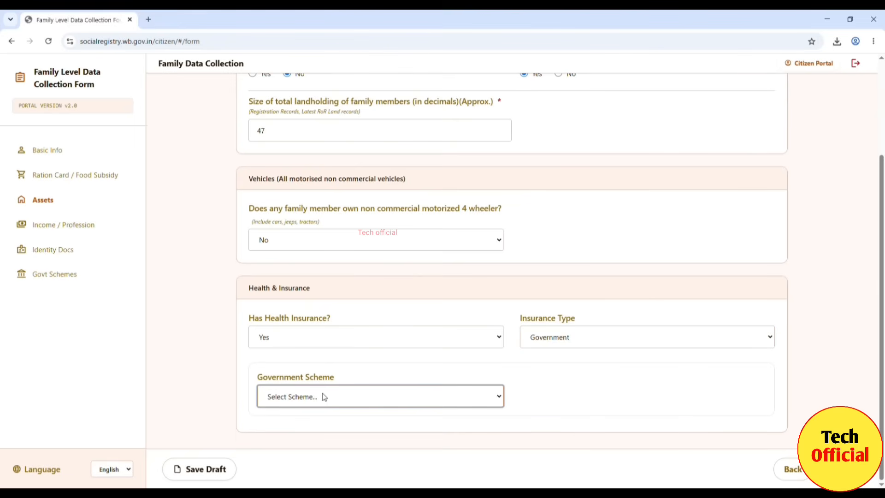
click(300, 428)
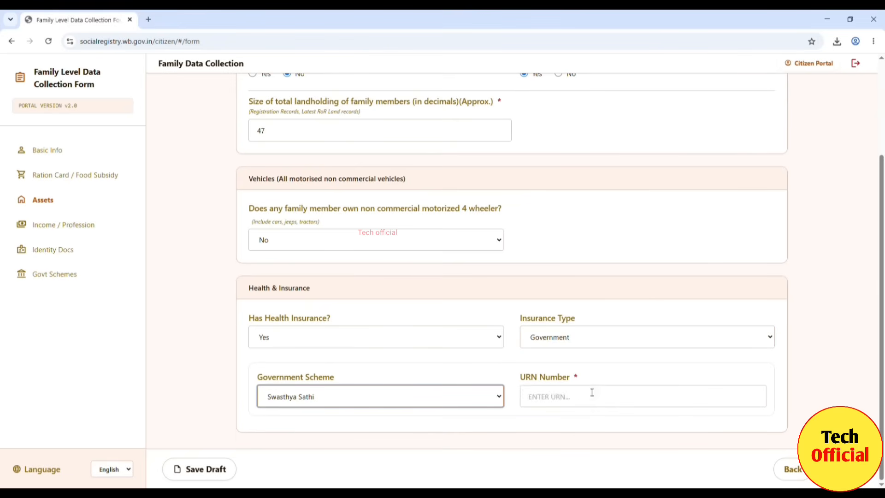
click(592, 392)
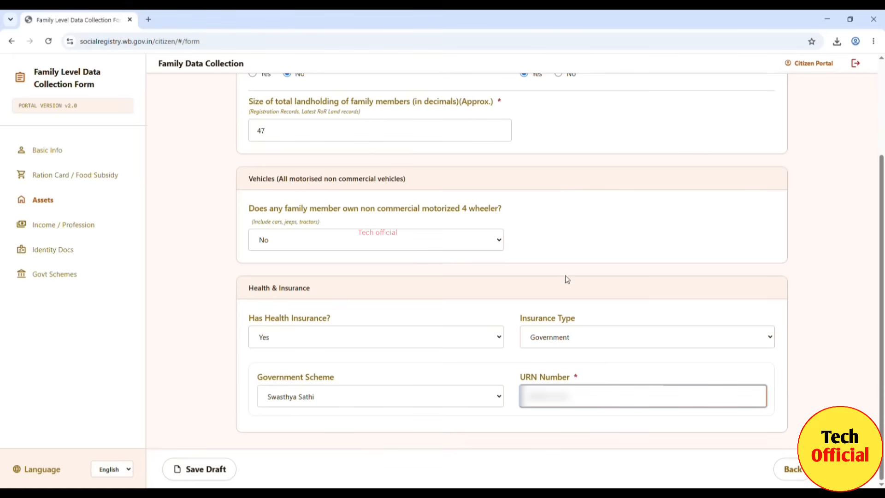
key(ctrl+v)
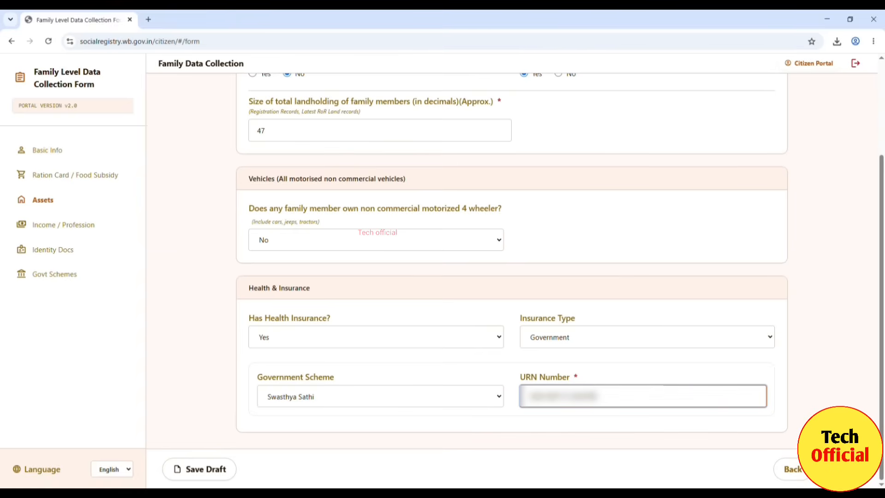
click(843, 469)
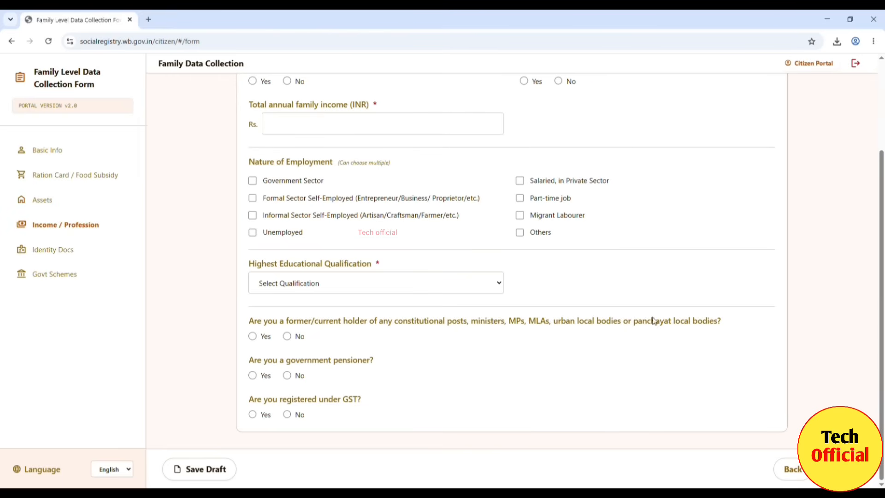
- Answer No to paying income tax, Yes to having a PAN card, and enter the PAN number
scroll(528, 233, up, 3)
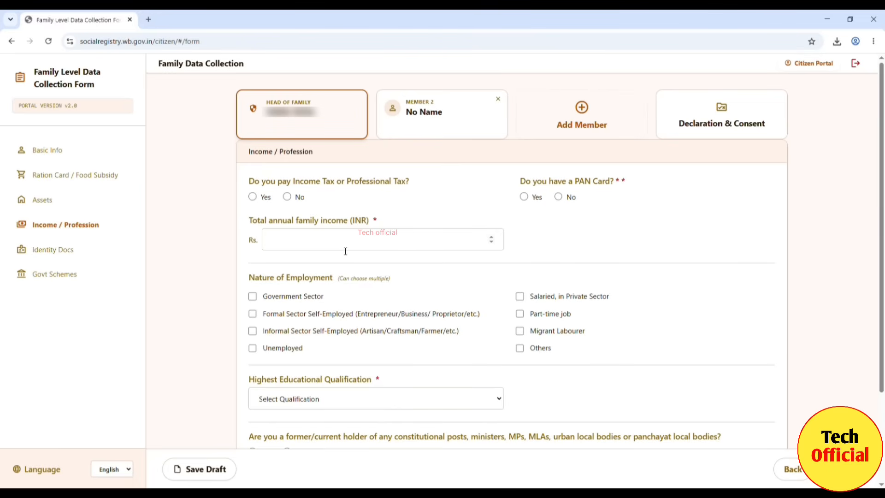
click(288, 197)
click(525, 198)
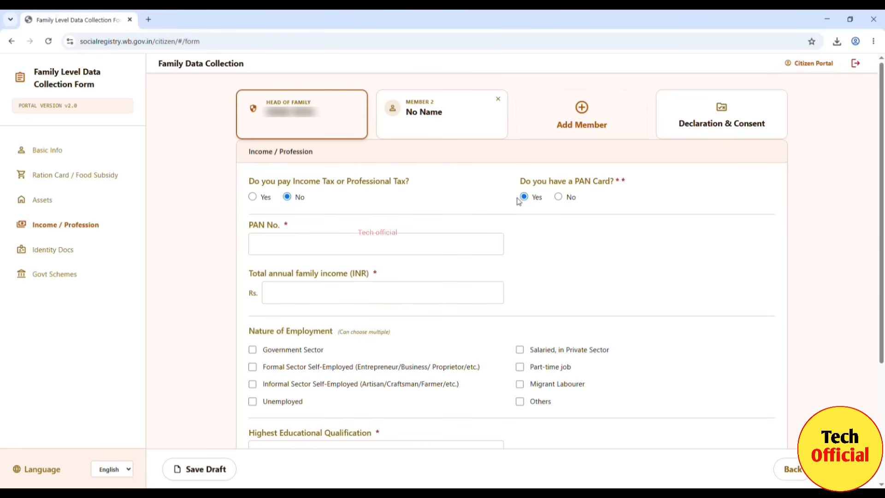
click(277, 247)
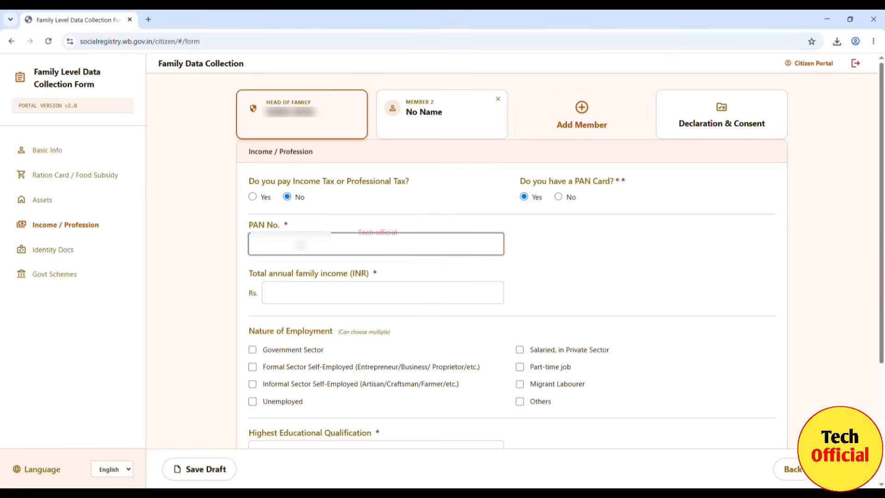
text(********)
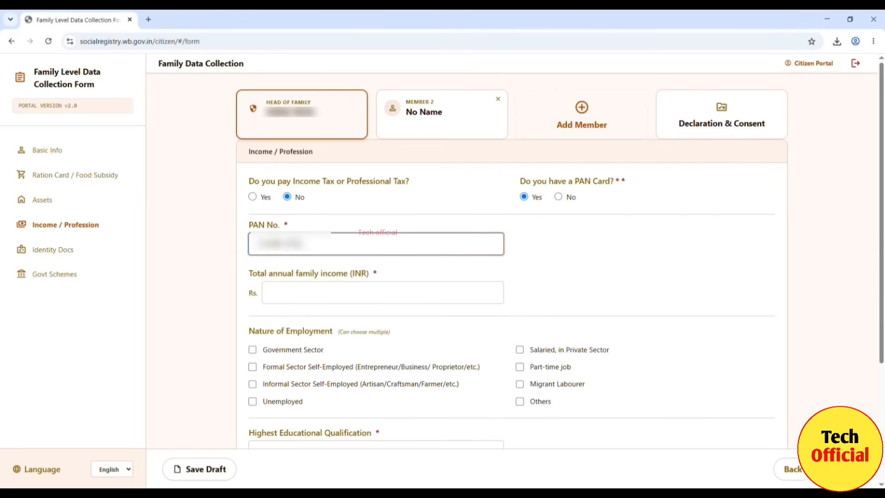
text(*)
click(615, 233)
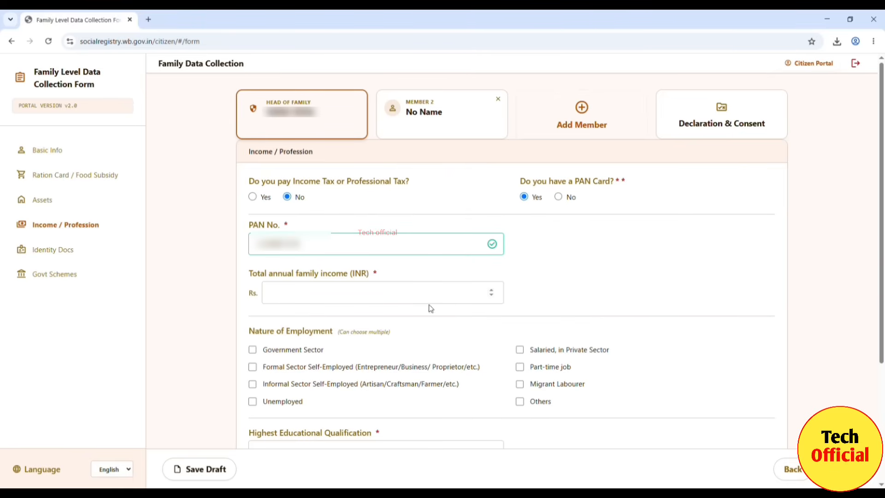
- Enter annual family income 1200 and tick Informal Sector Self-Employed
click(291, 300)
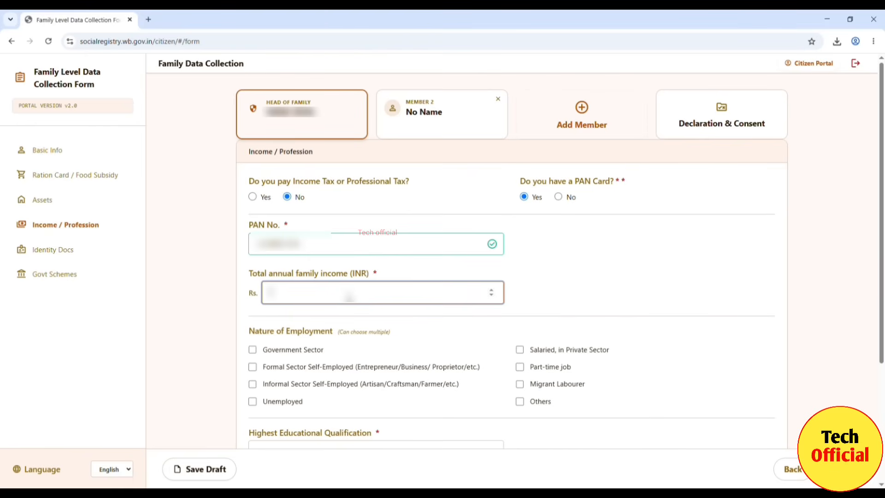
text(1200)
click(647, 253)
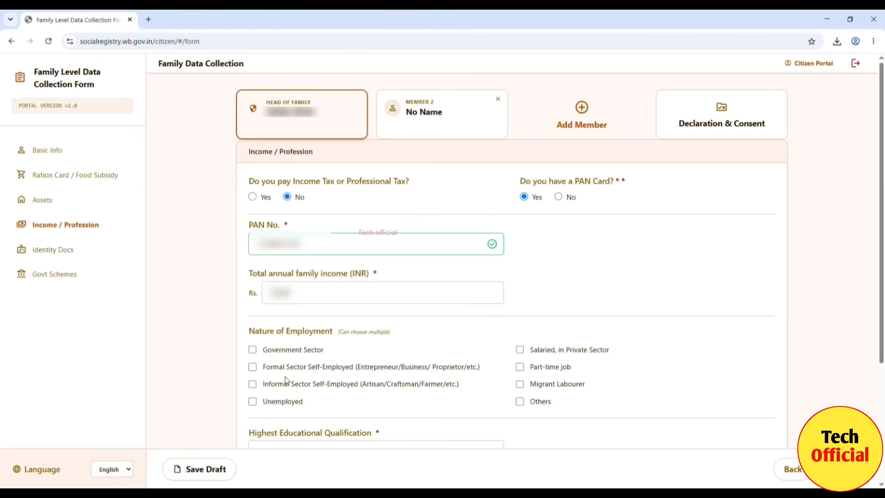
click(253, 385)
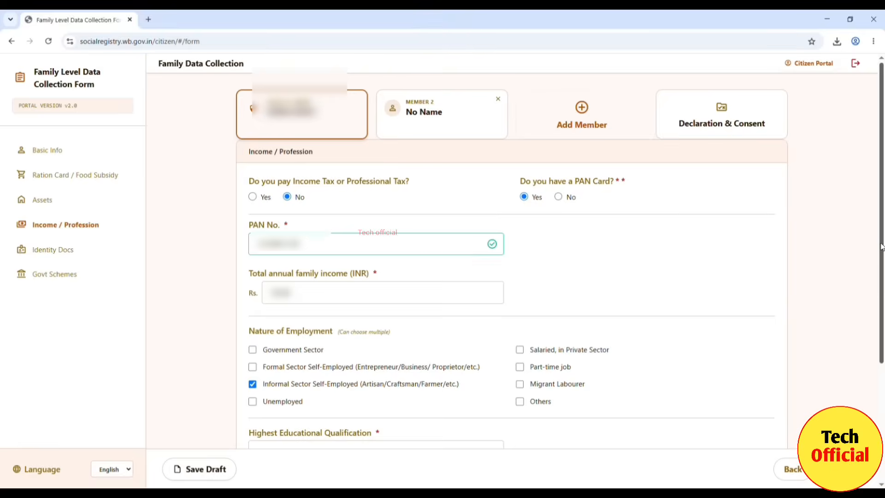
drag(882, 247, 882, 364)
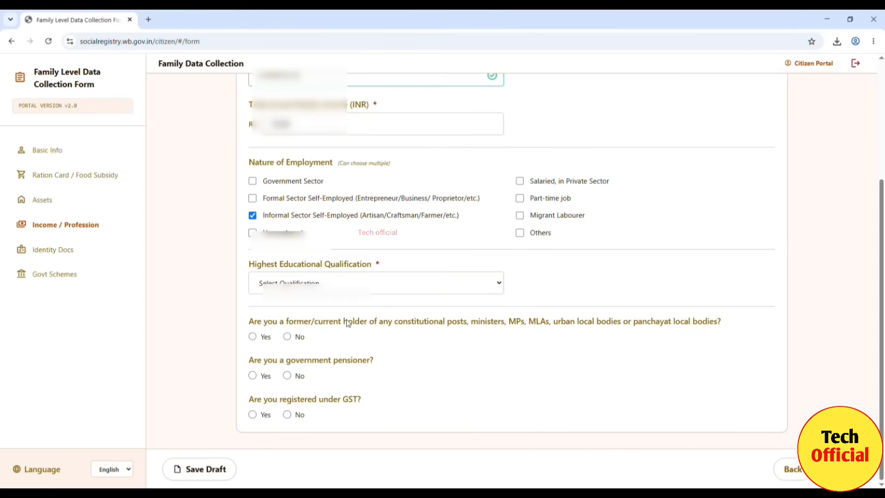
- Set highest qualification to 10th/Madhyamik and answer No to constitutional post, government pension and GST
click(362, 286)
click(306, 338)
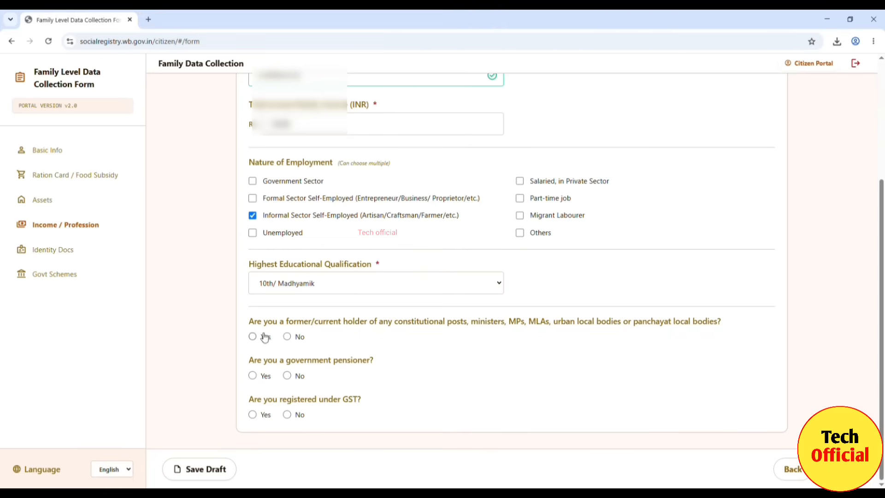
click(288, 337)
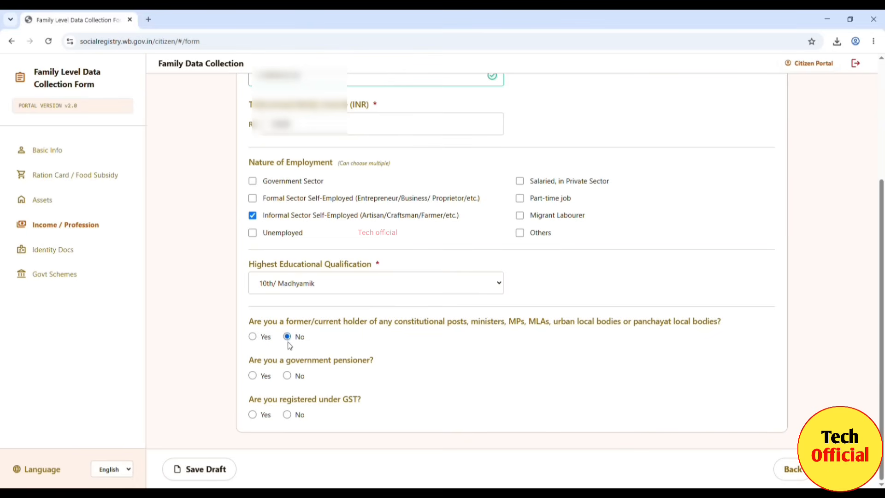
click(287, 376)
click(254, 415)
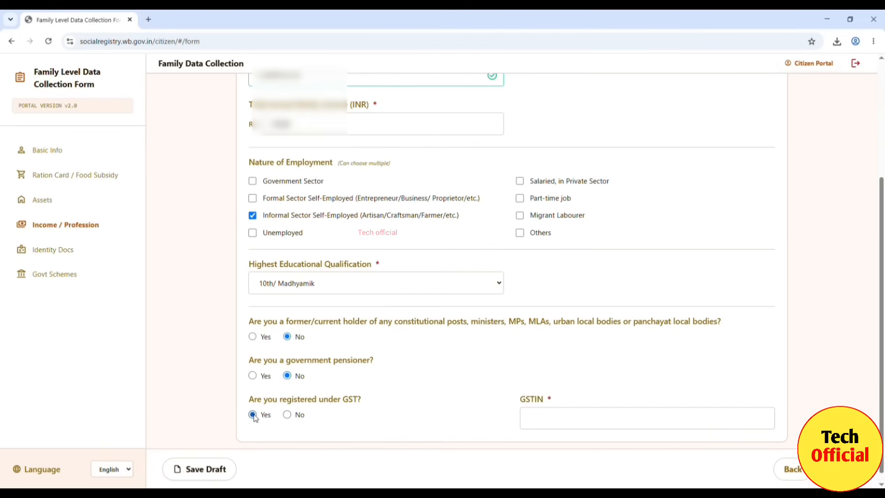
click(287, 415)
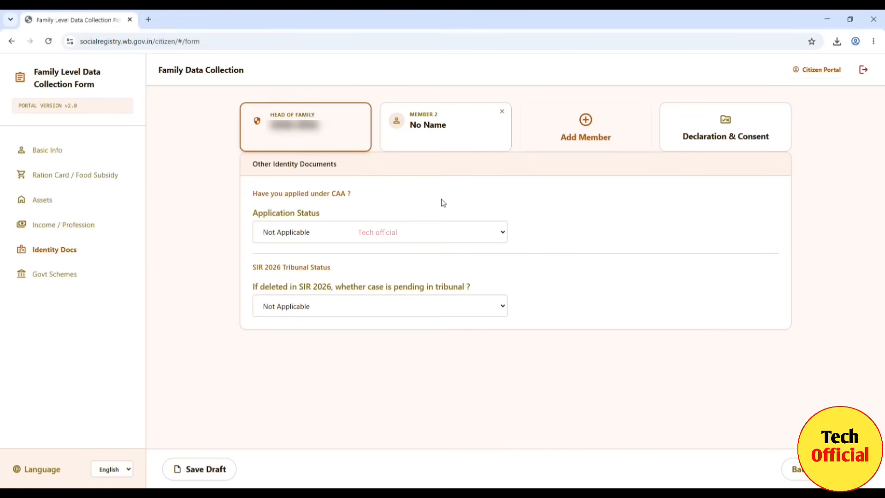
- Leave the CAA application status at Not Applicable
click(313, 236)
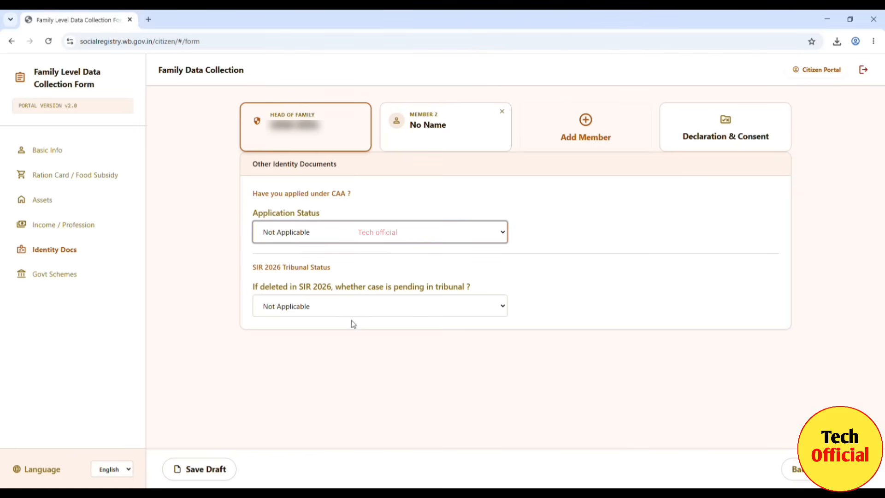
click(563, 281)
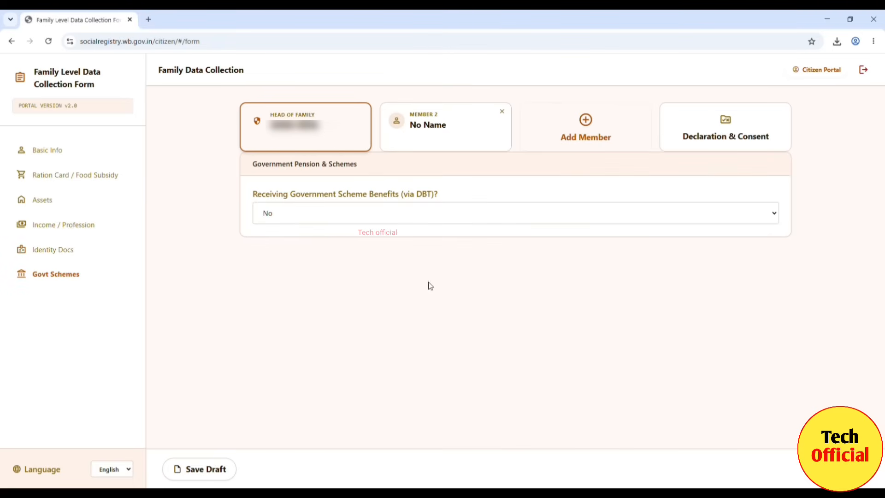
- Set DBT benefits to Yes with PM KISAN as Scheme 1, opt-out No, and save the draft
click(377, 219)
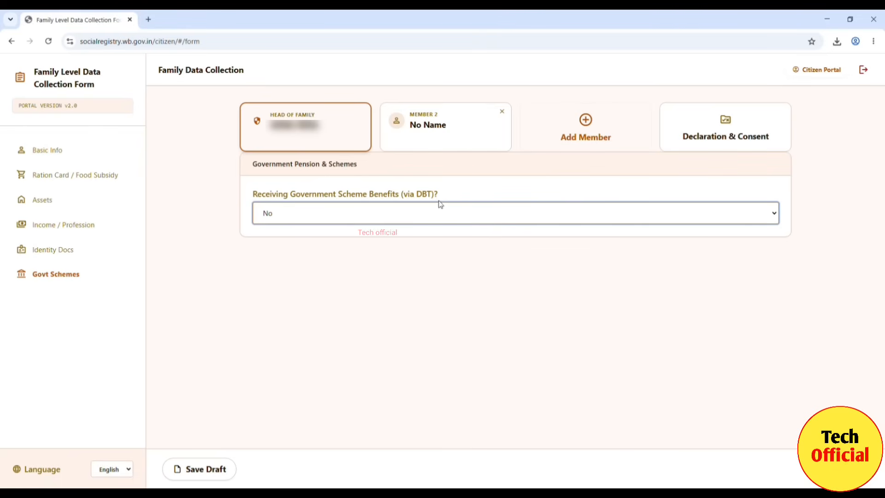
key(Up)
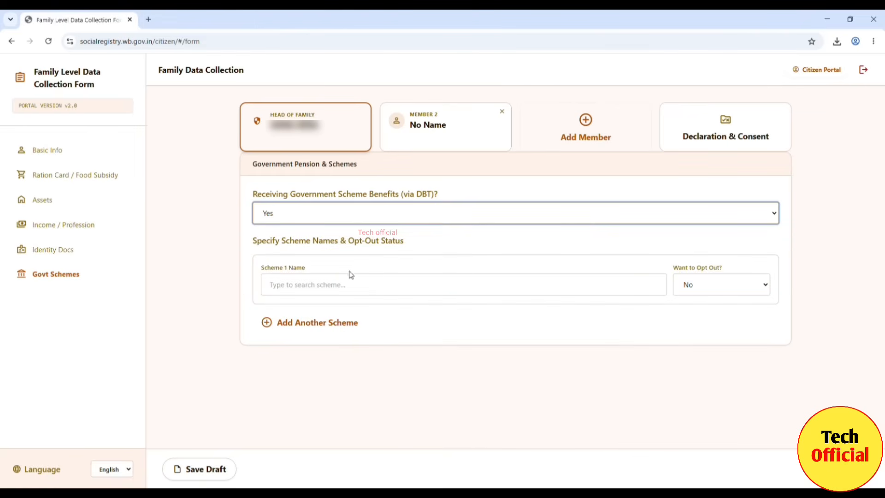
click(286, 286)
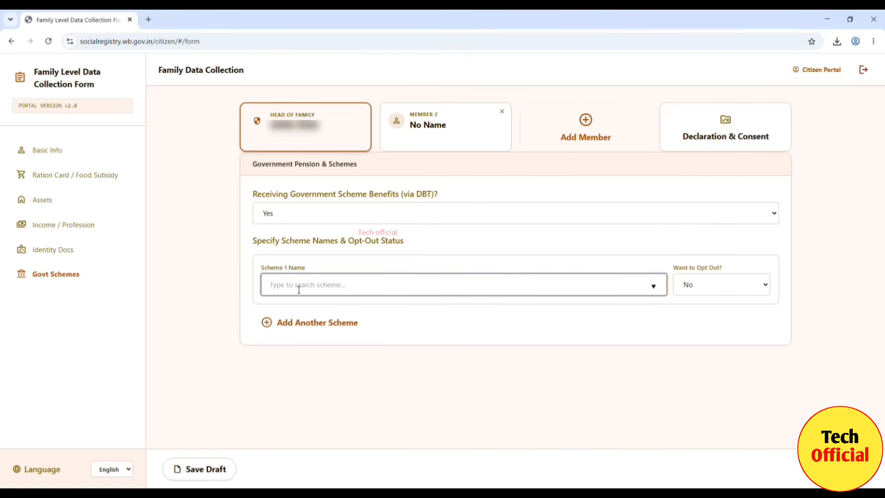
text(PM KiSAN)
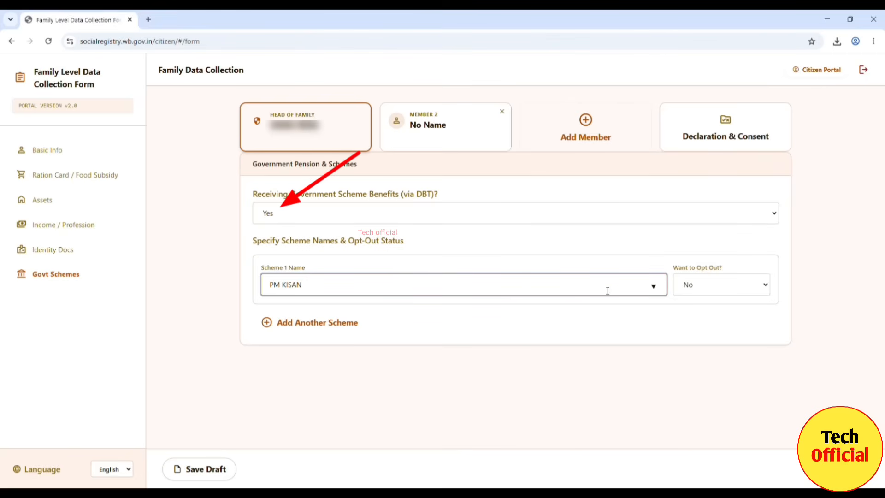
click(565, 329)
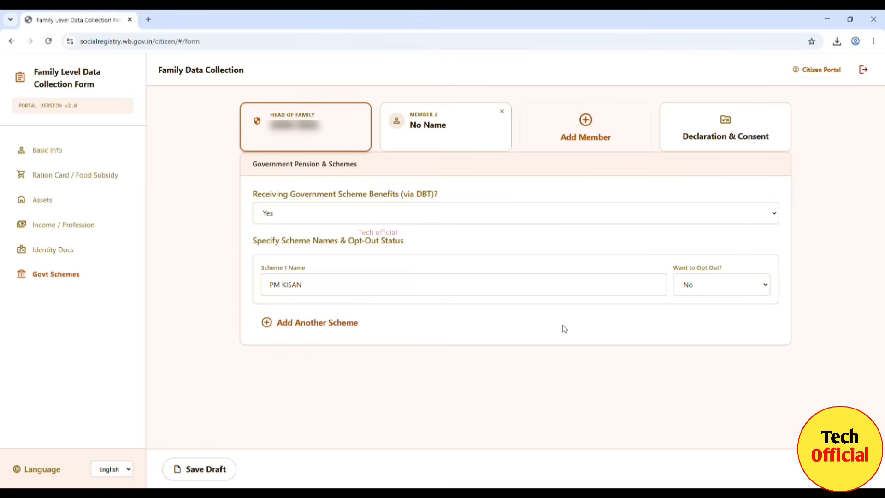
click(714, 285)
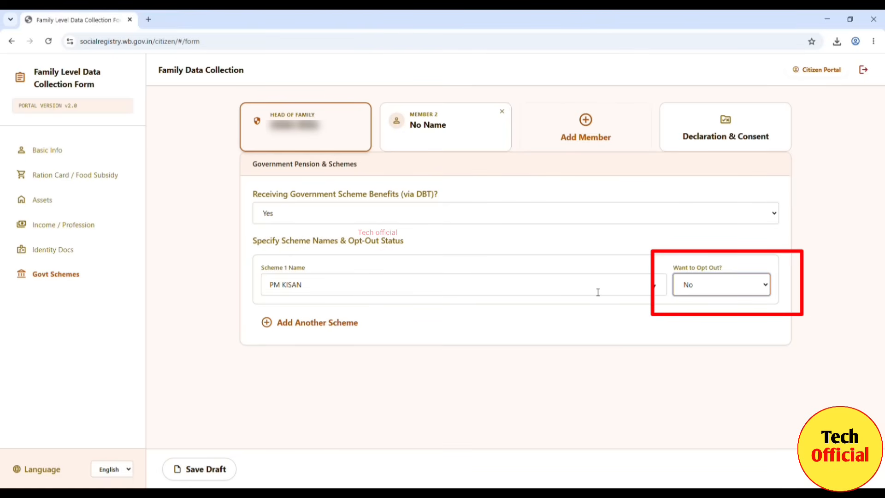
click(210, 470)
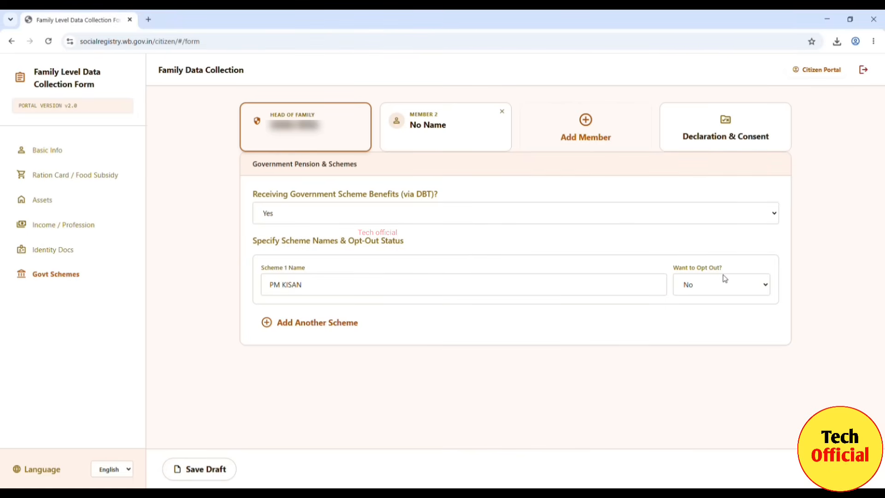
- Enter Member 2's name, relation, UR category, contact number and disability status No
click(451, 144)
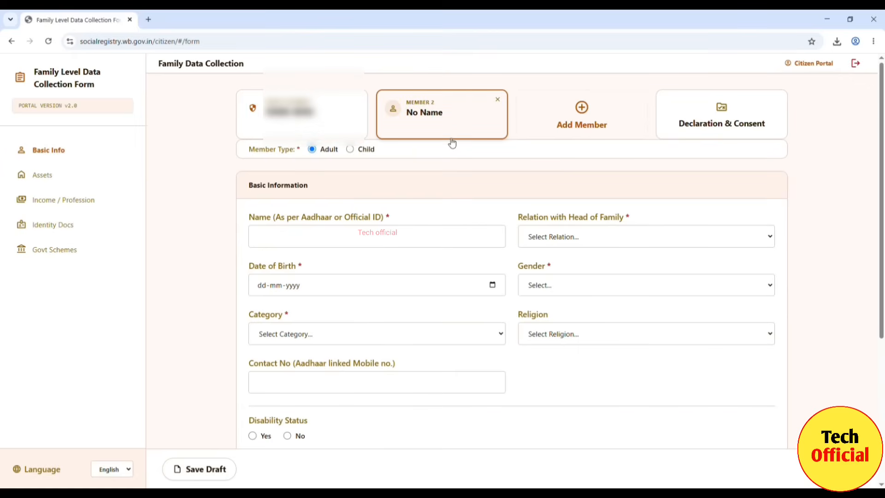
click(276, 240)
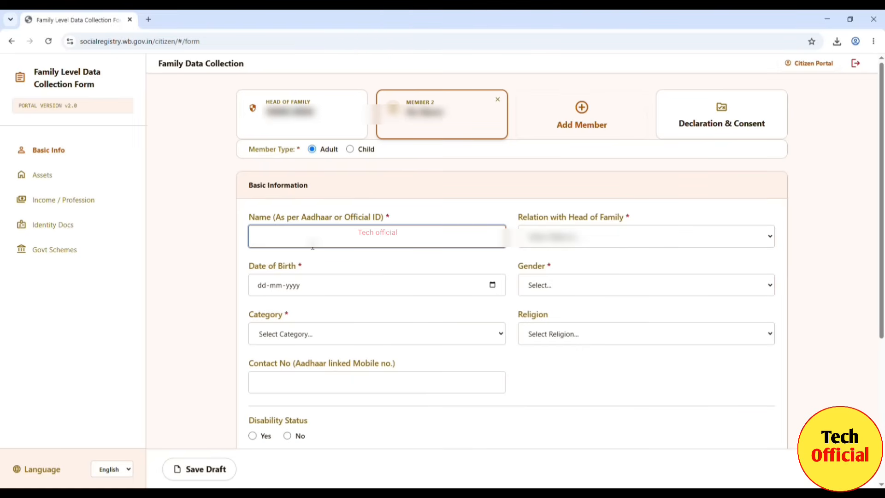
text(****)
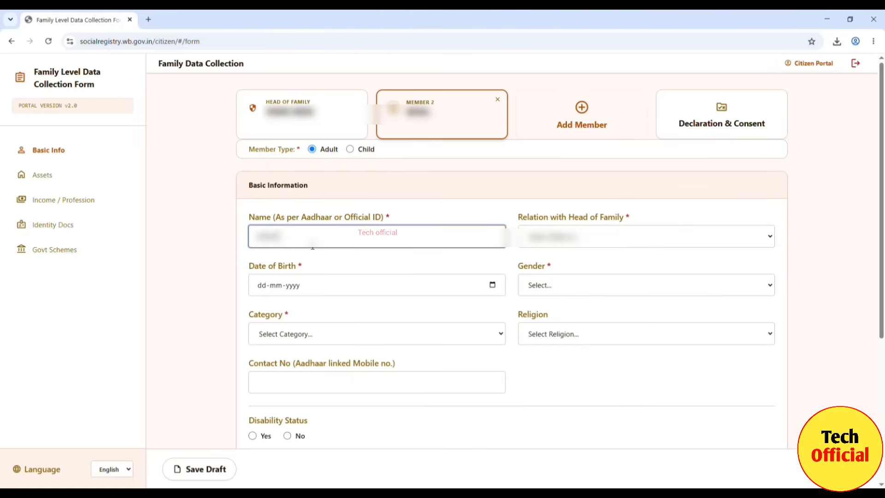
text( *****)
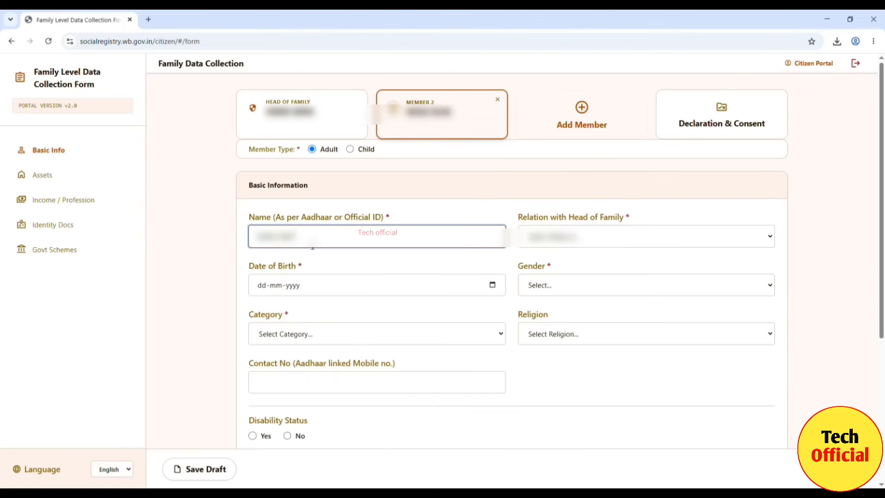
text( ***)
key(Tab)
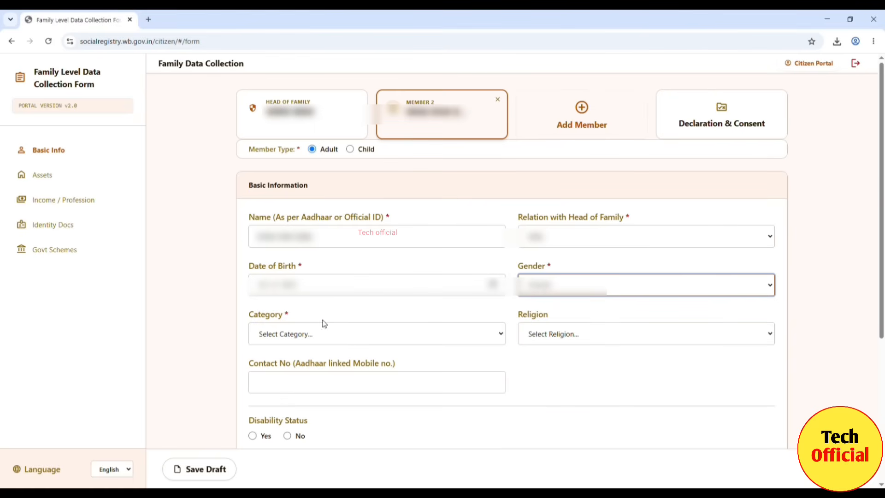
click(269, 333)
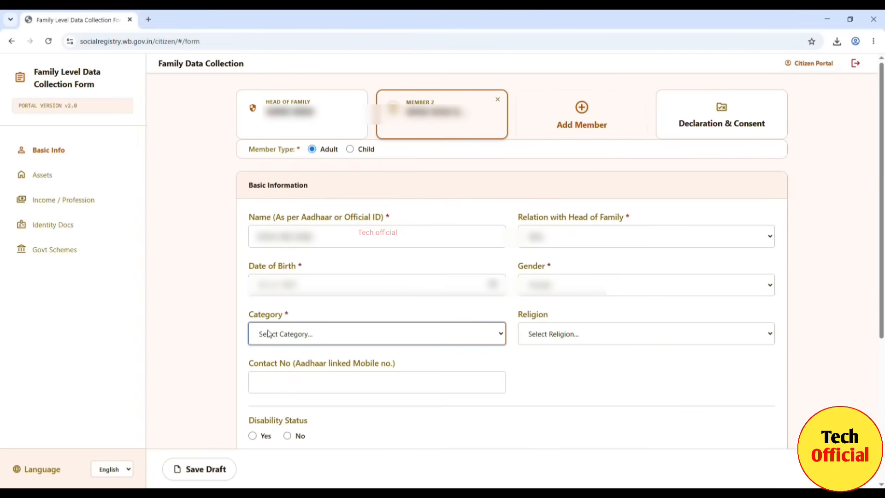
click(315, 373)
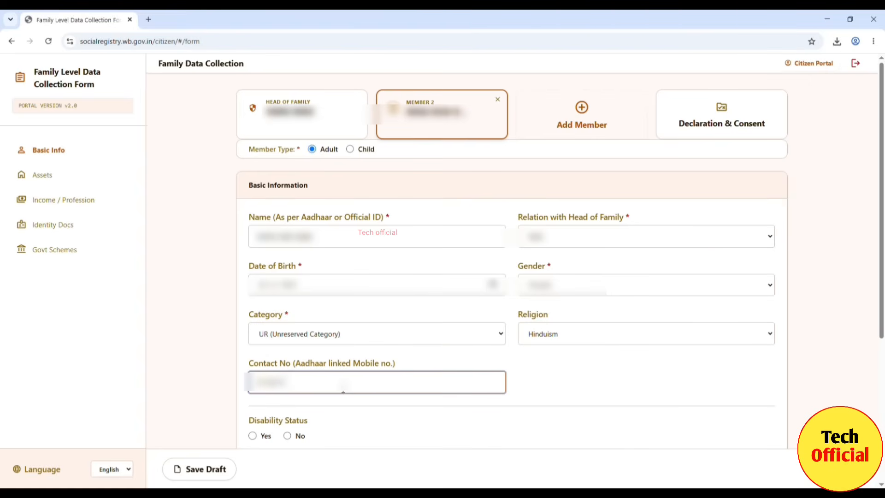
text(000)
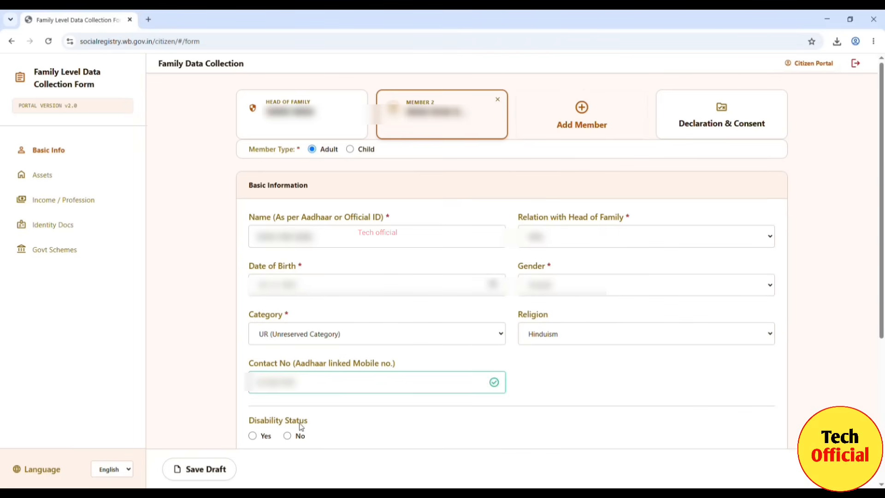
click(287, 435)
- Enter Member 2's Aadhaar number and upload the Aadhaar card document
scroll(300, 368, down, 5)
click(312, 300)
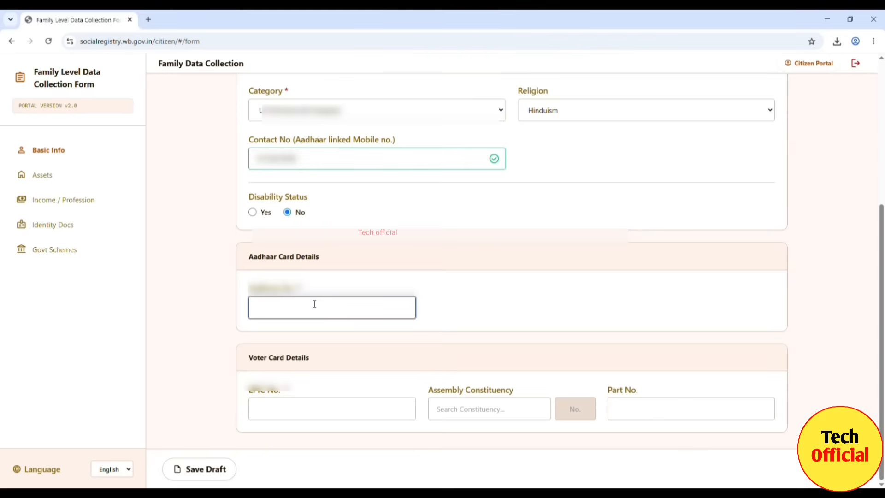
text(????)
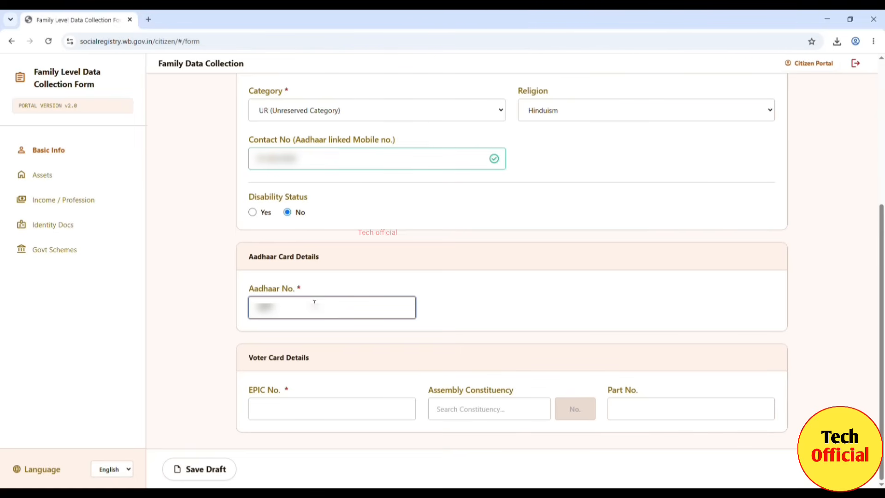
text(???????)
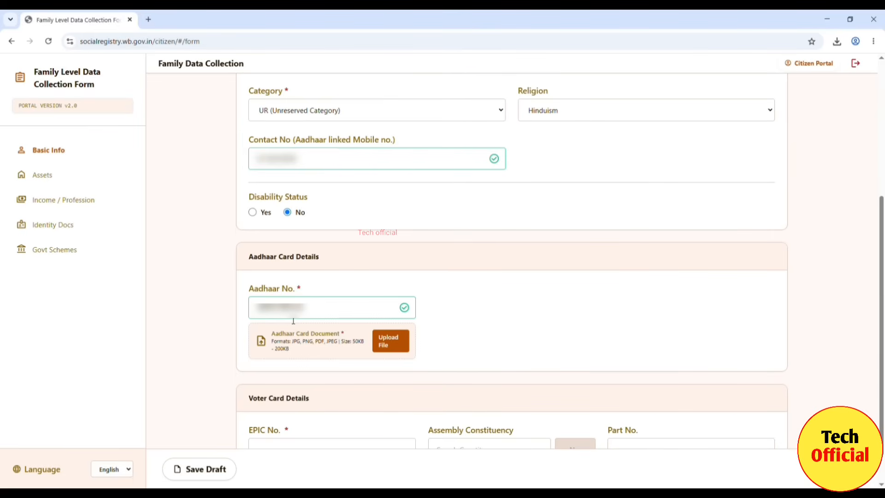
click(389, 344)
click(795, 478)
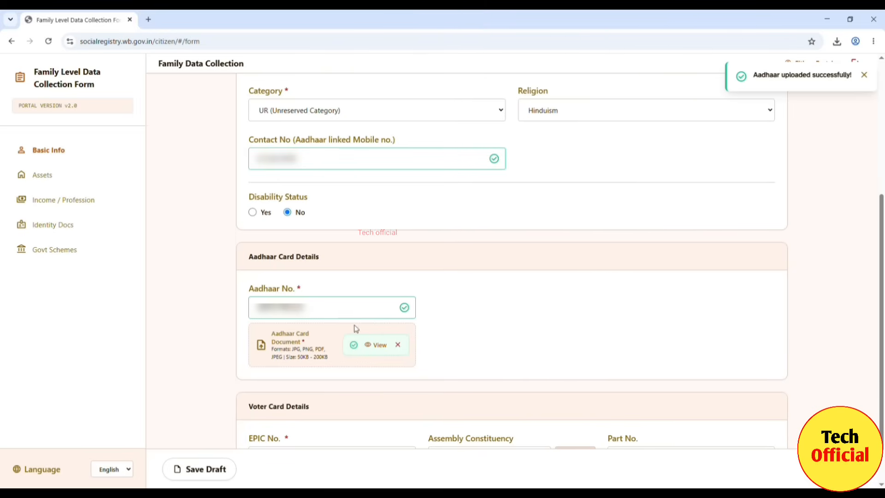
- Enter the EPIC number, assembly constituency and part number, and upload the EPIC voter ID document
scroll(478, 252, down, 1)
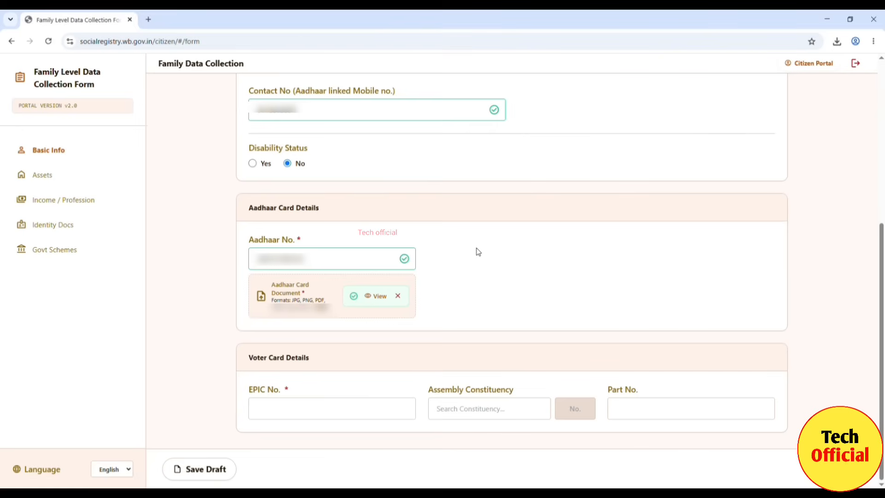
click(278, 414)
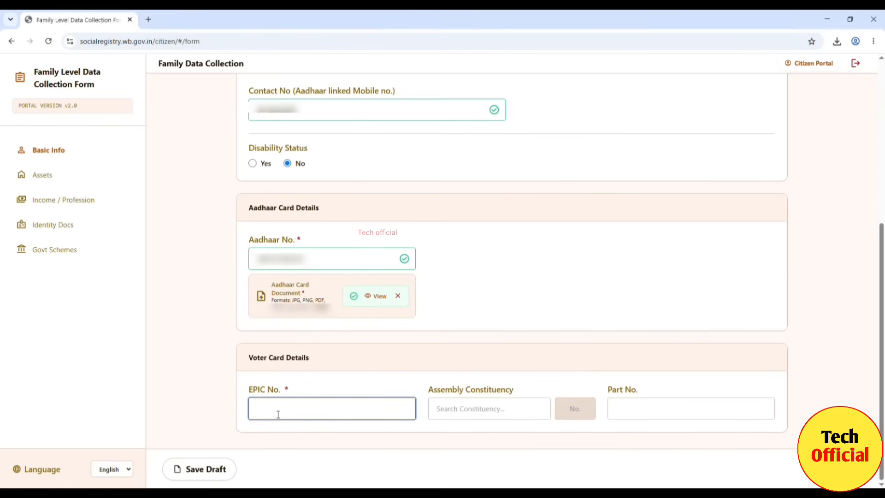
text(??????)
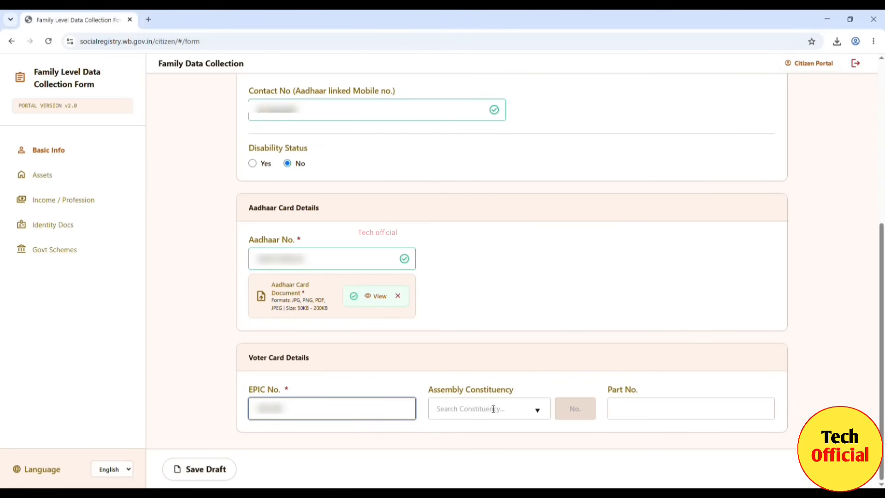
text(???)
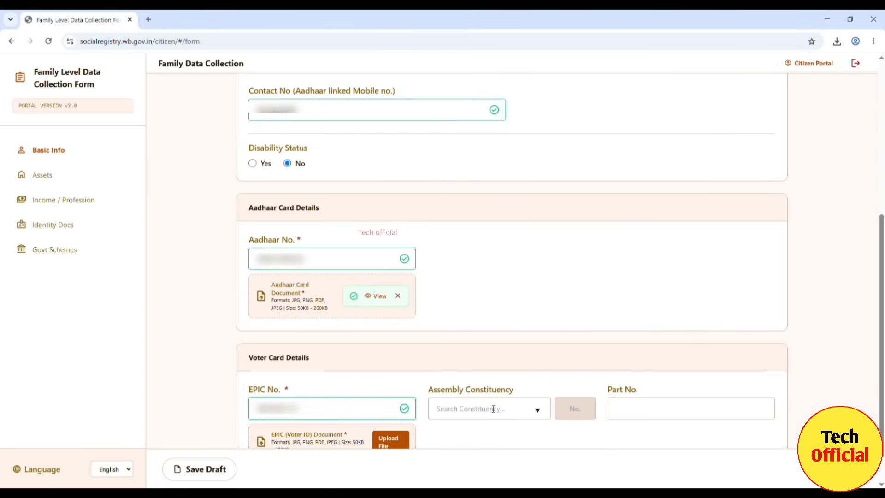
text(???????)
click(495, 442)
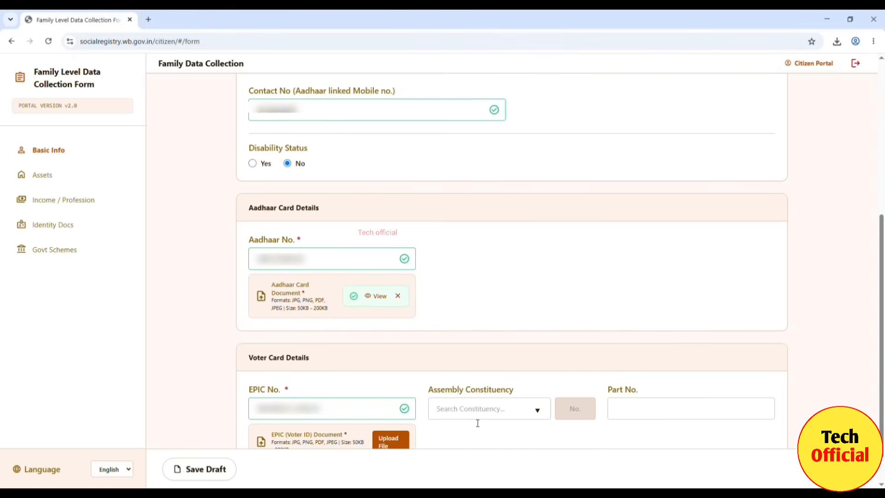
click(537, 412)
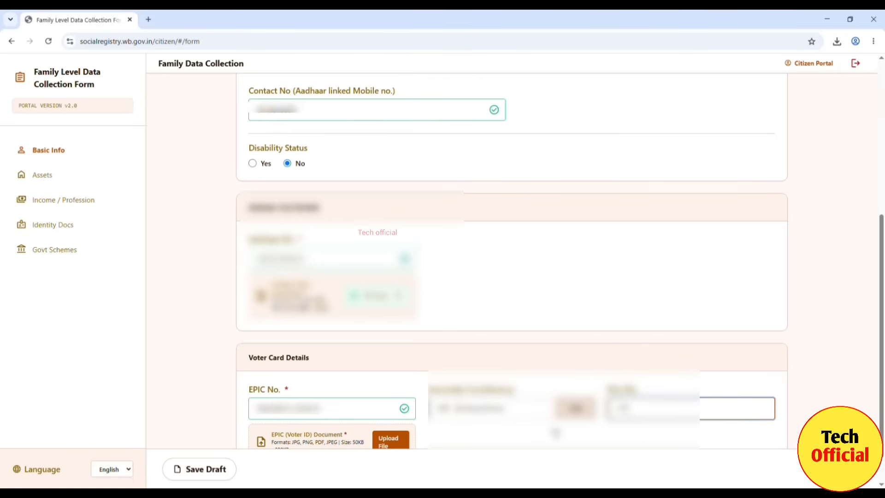
click(523, 430)
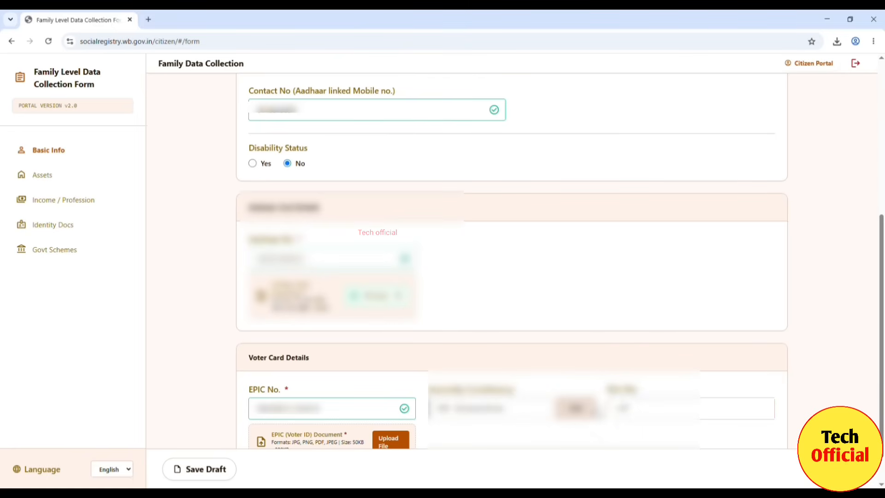
scroll(500, 241, down, 1)
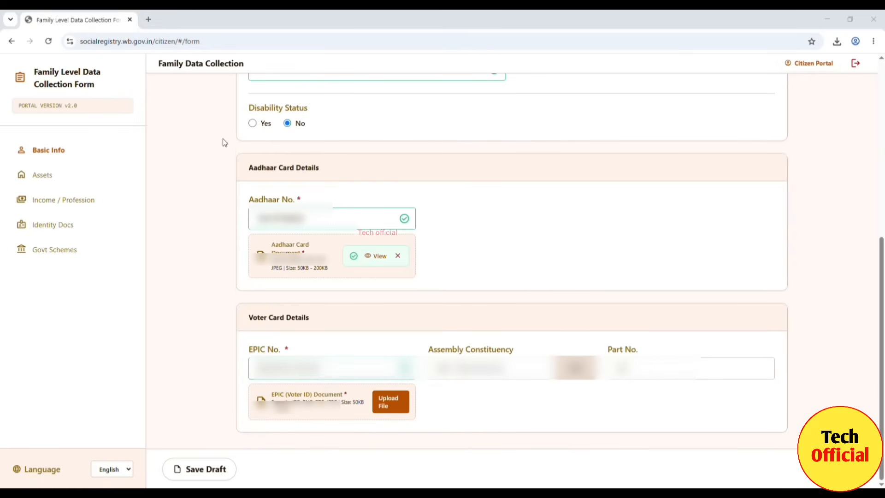
click(797, 476)
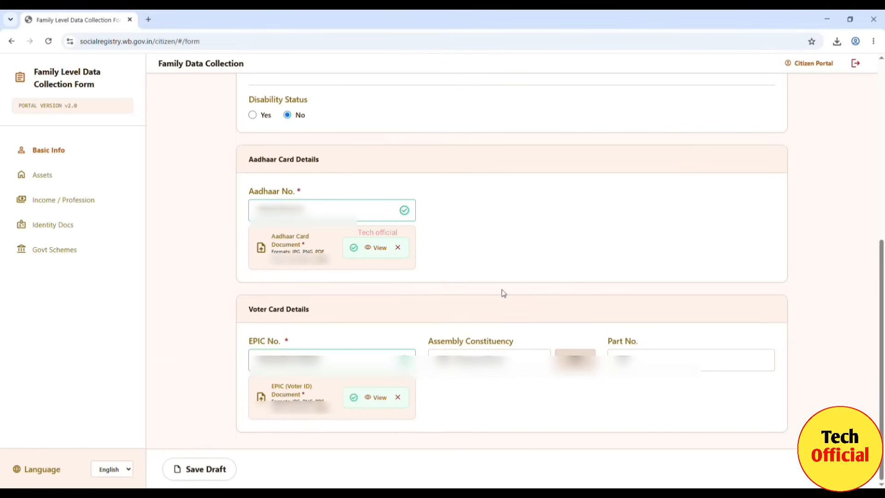
- Save the draft and record Yes to health insurance, type Government, scheme Swasthya Sathi
click(212, 475)
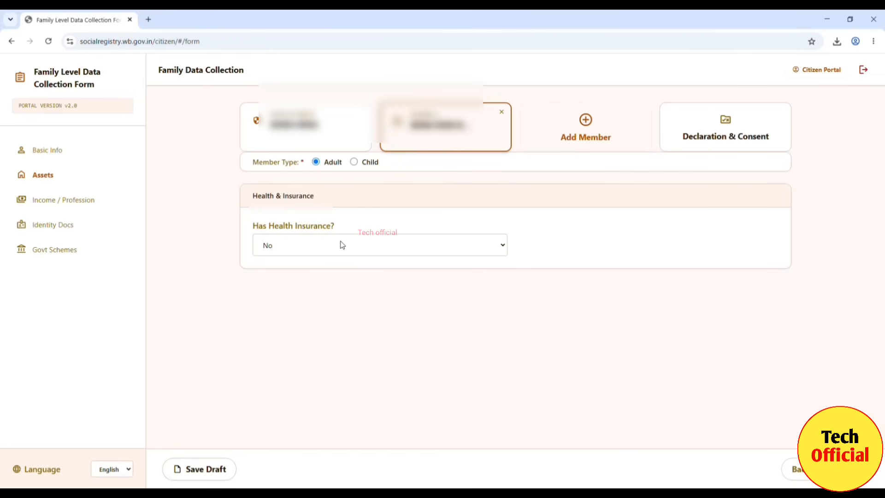
click(293, 278)
click(557, 247)
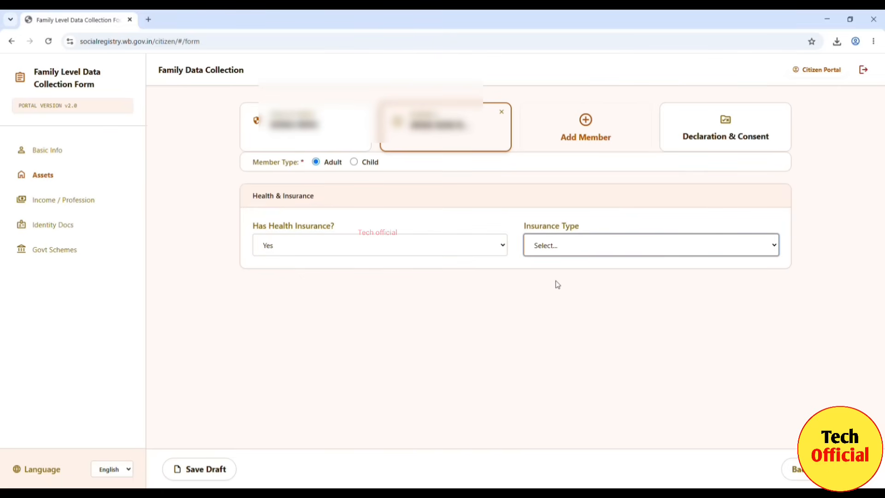
click(557, 283)
click(357, 309)
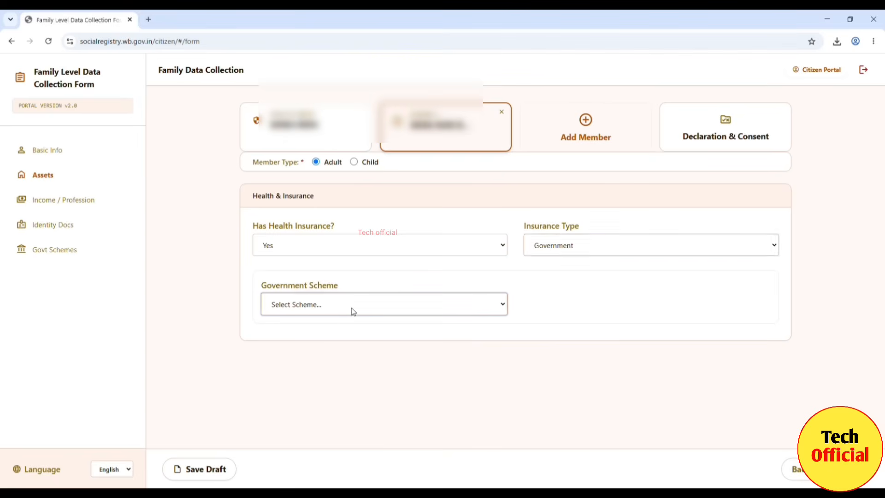
click(303, 335)
click(575, 309)
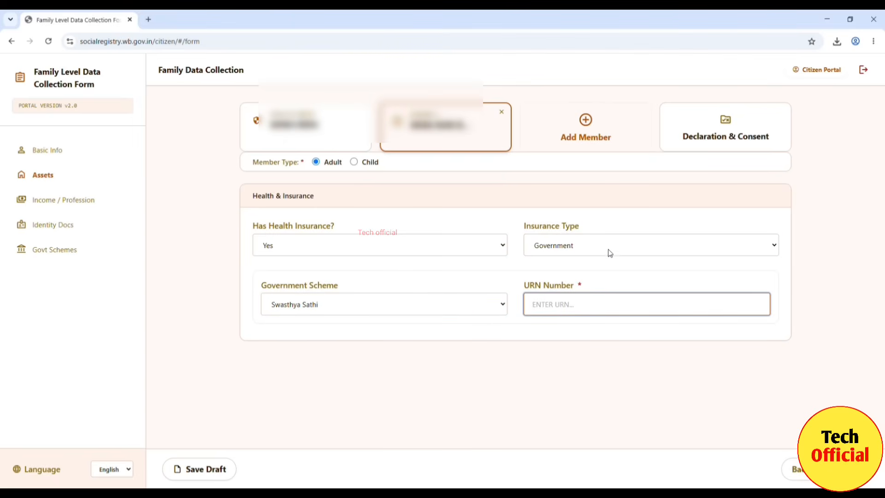
- Paste the member's URN and answer No to paying income tax
key(ctrl+v)
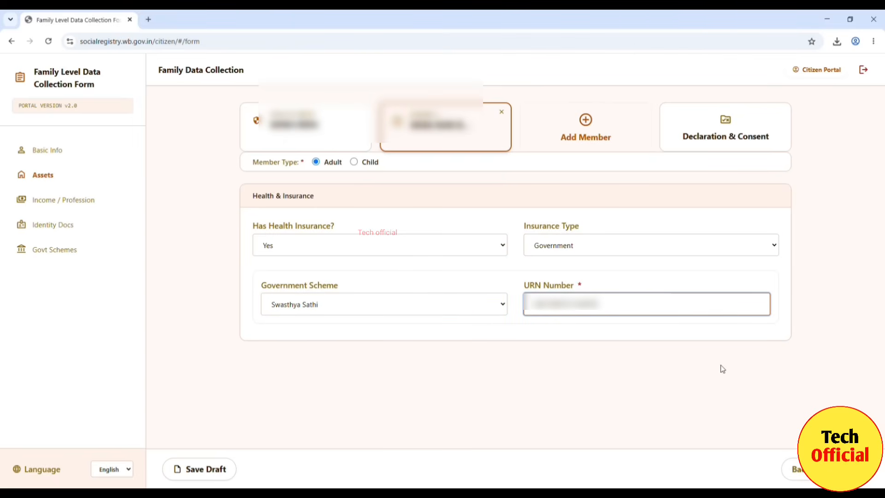
click(844, 469)
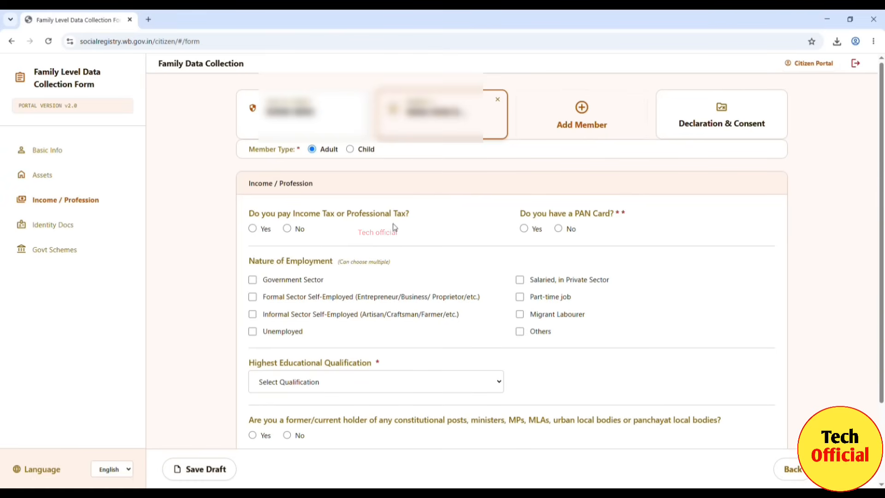
click(287, 229)
- Answer Yes to PAN Card, enter the PAN number, and mark employment as Unemployed
click(524, 228)
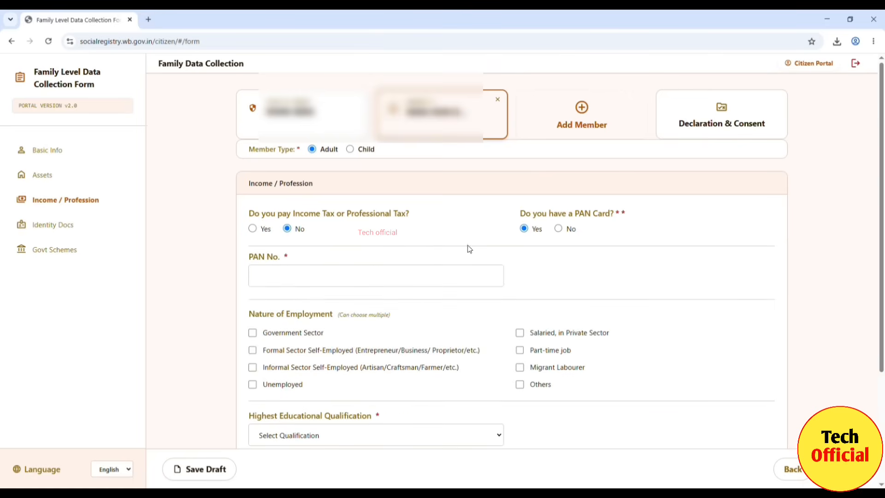
click(324, 278)
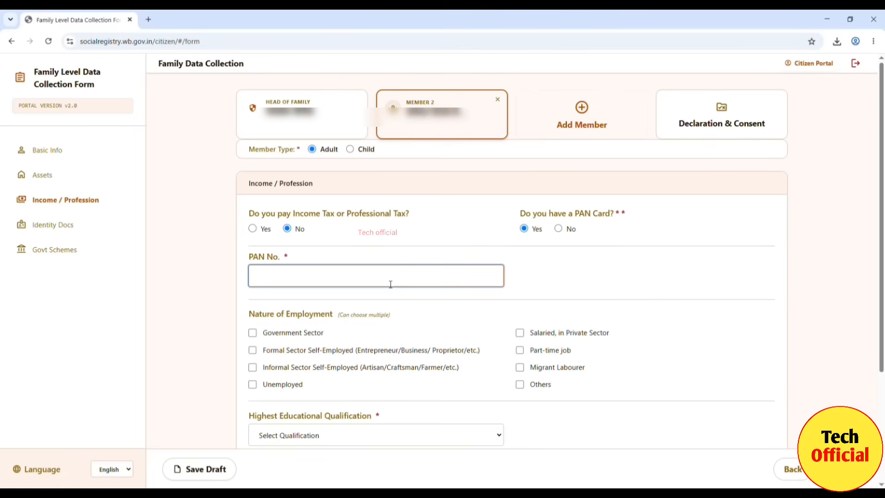
text(CNE)
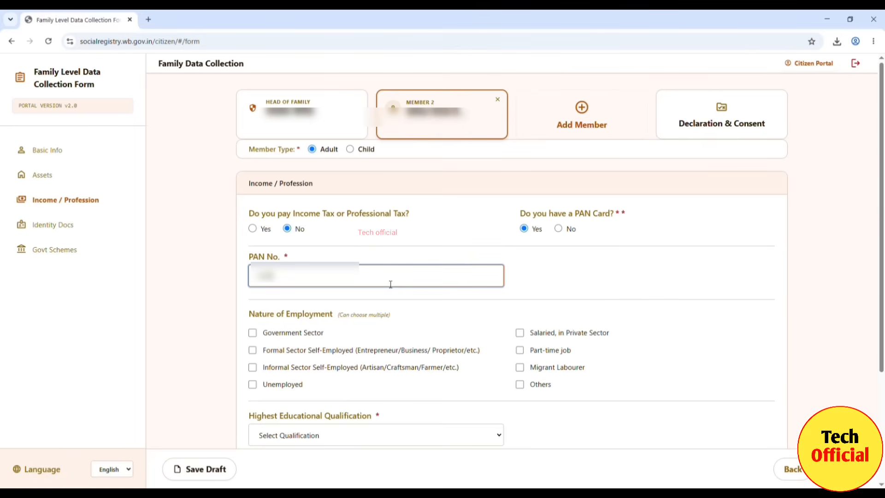
text(P)
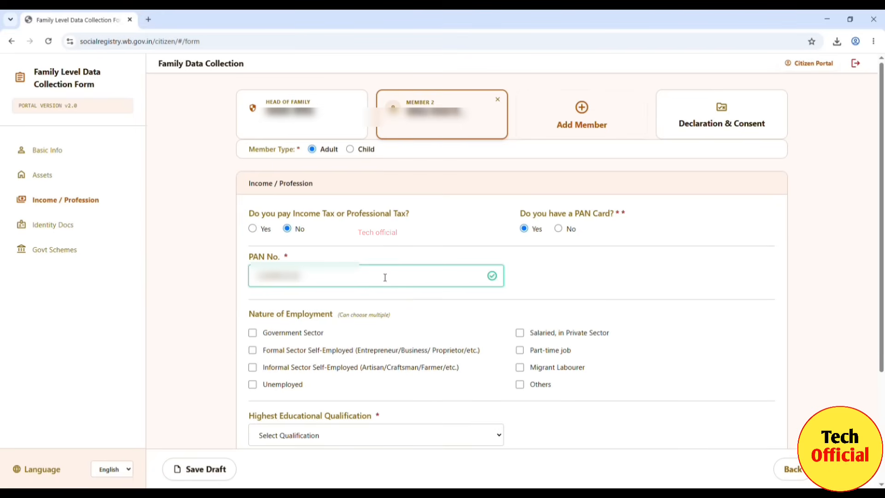
click(253, 385)
- Set qualification to 10th/Madhyamik and answer No to constitutional post, pension and GST
scroll(252, 387, down, 3)
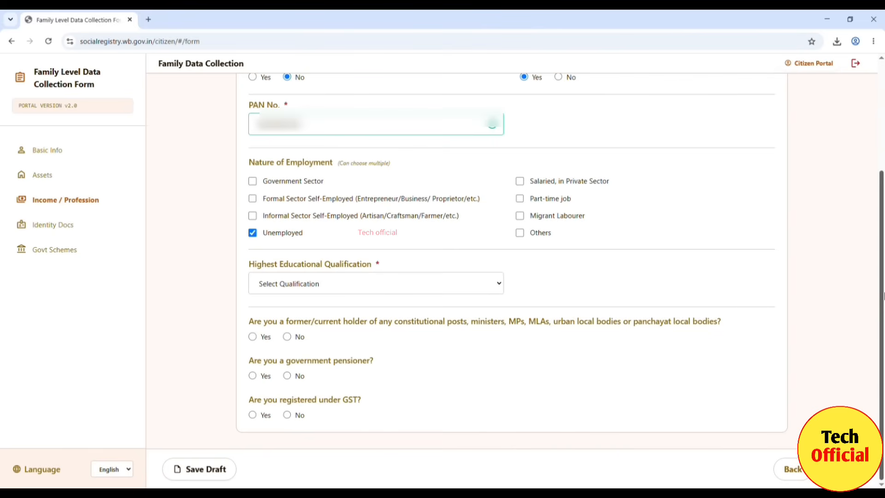
click(456, 282)
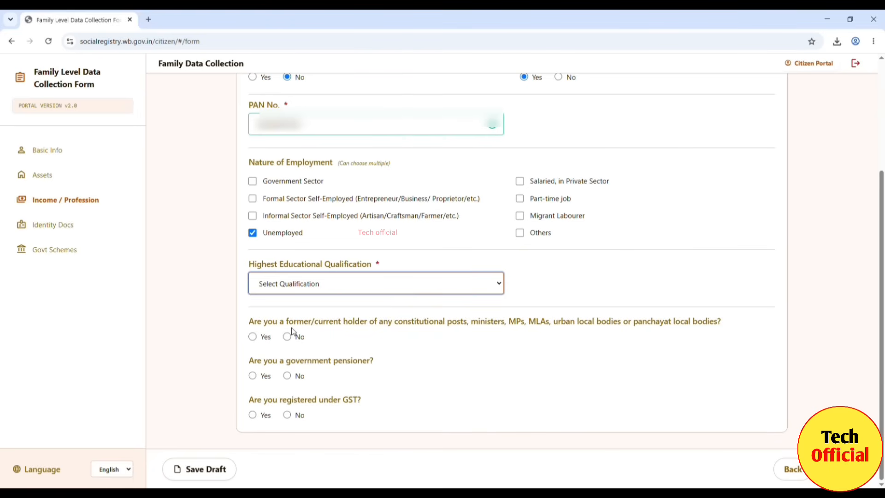
click(291, 342)
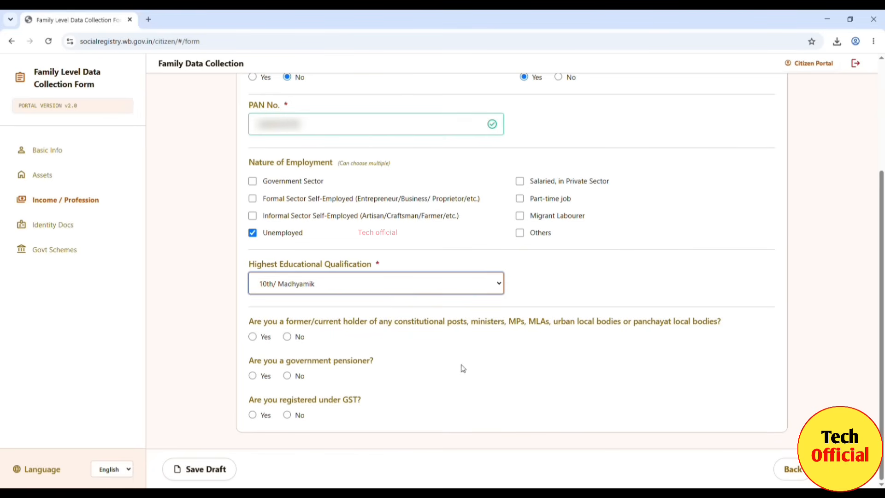
click(287, 338)
click(287, 376)
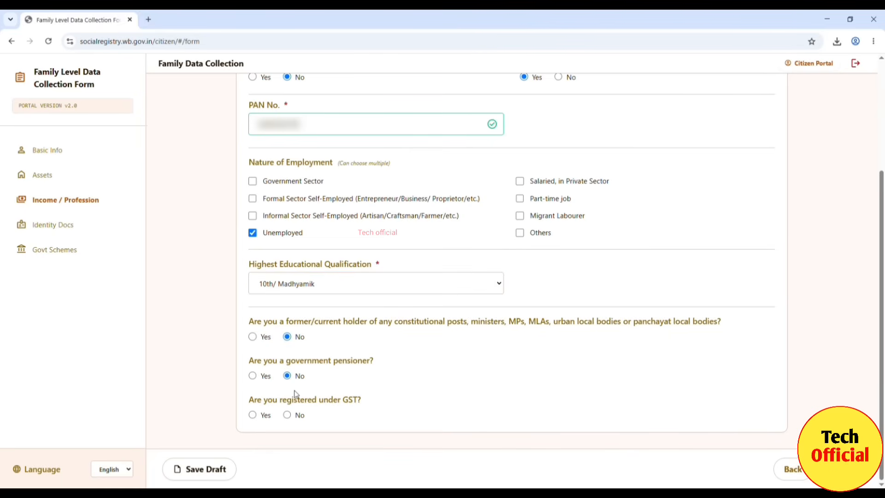
click(288, 415)
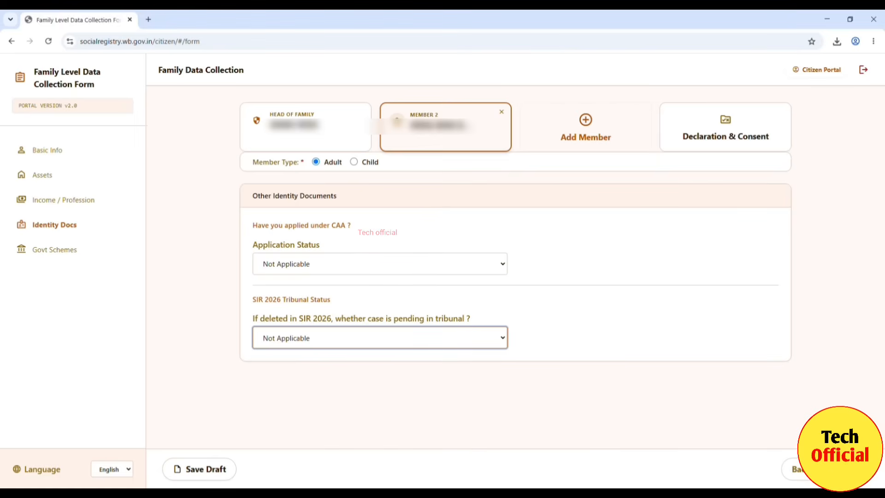
- Set Annapurna Yojana to 'Yes, I am applying' on Govt Schemes
click(848, 469)
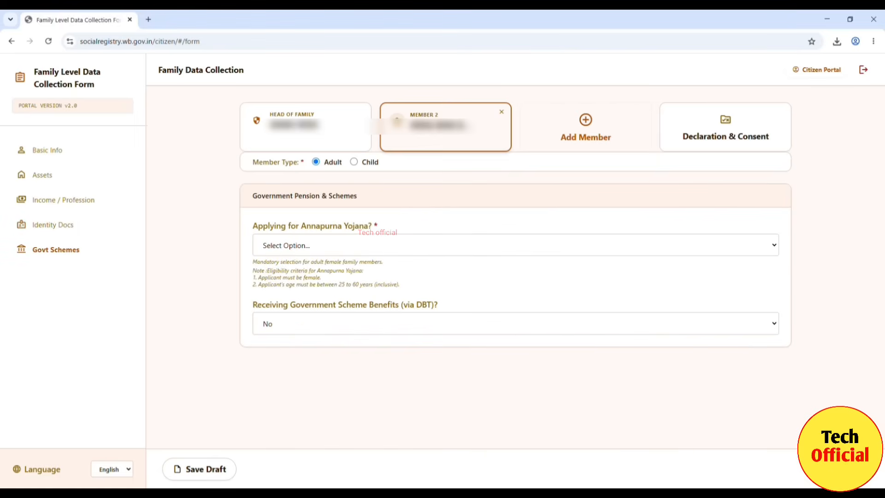
click(345, 236)
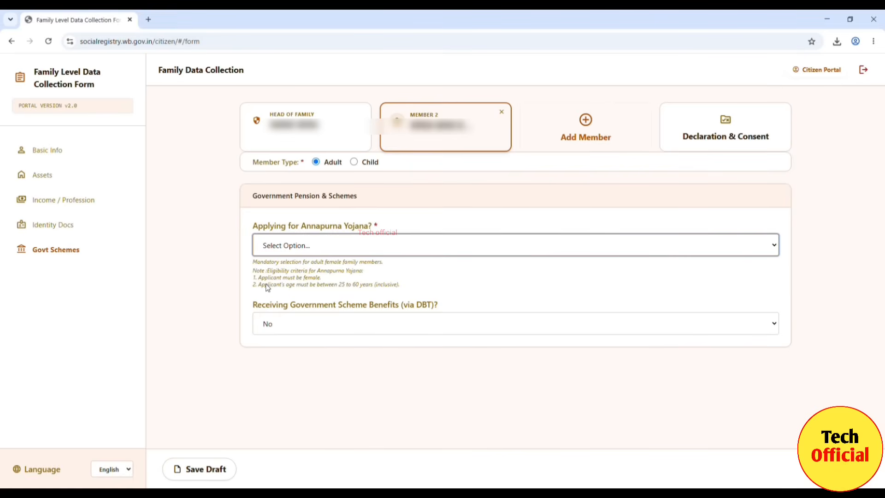
key(Down)
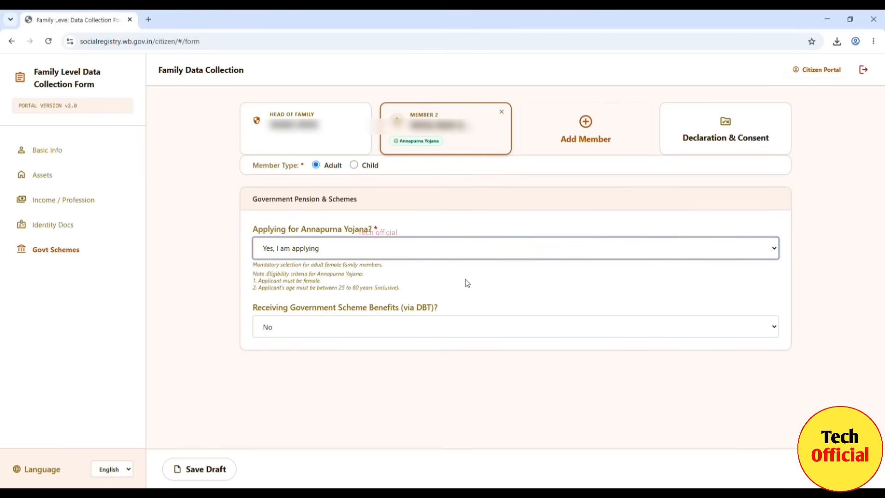
click(400, 292)
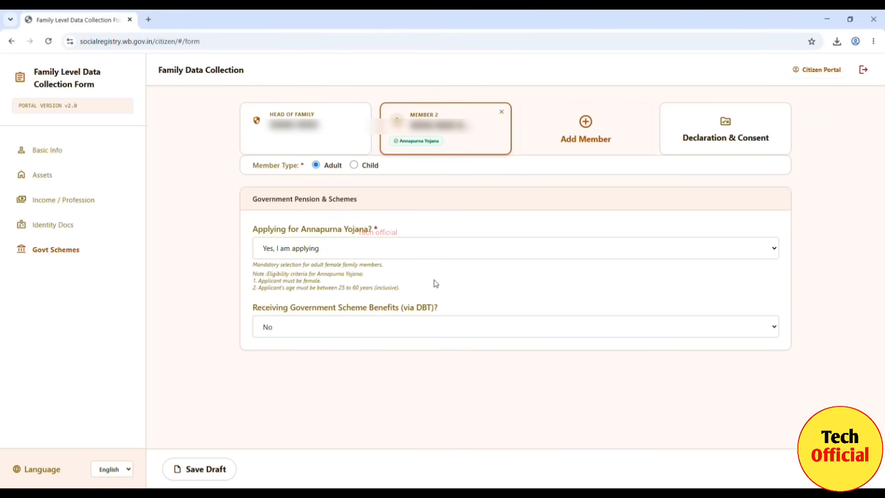
- Keep DBT scheme benefits at No and save the draft
click(434, 326)
click(311, 360)
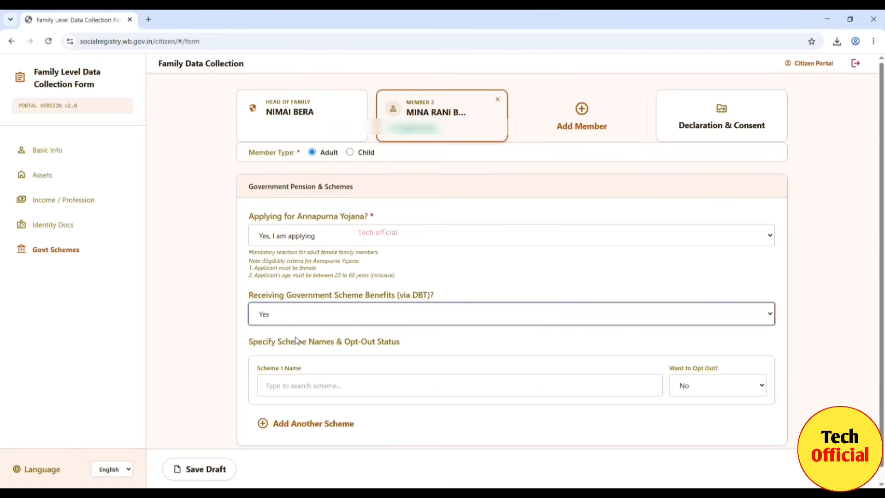
click(296, 338)
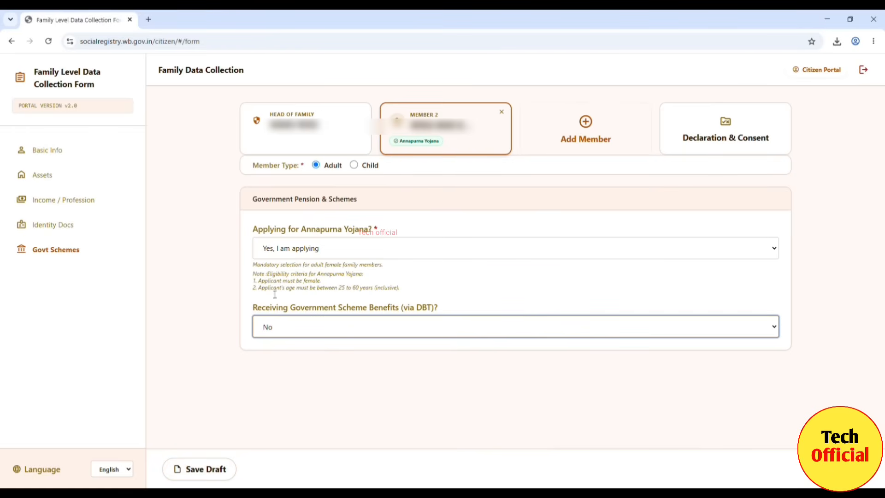
click(205, 470)
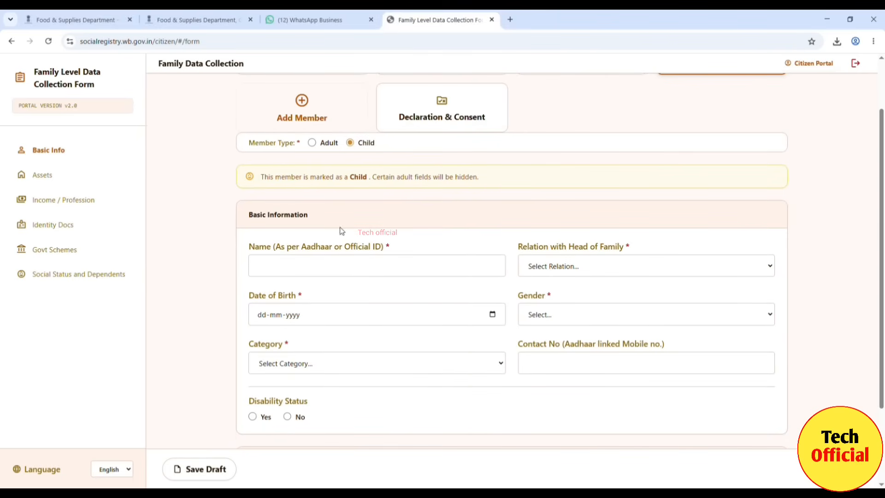
- Enter the child's name, relation Daughter, date of birth and gender Female
click(280, 266)
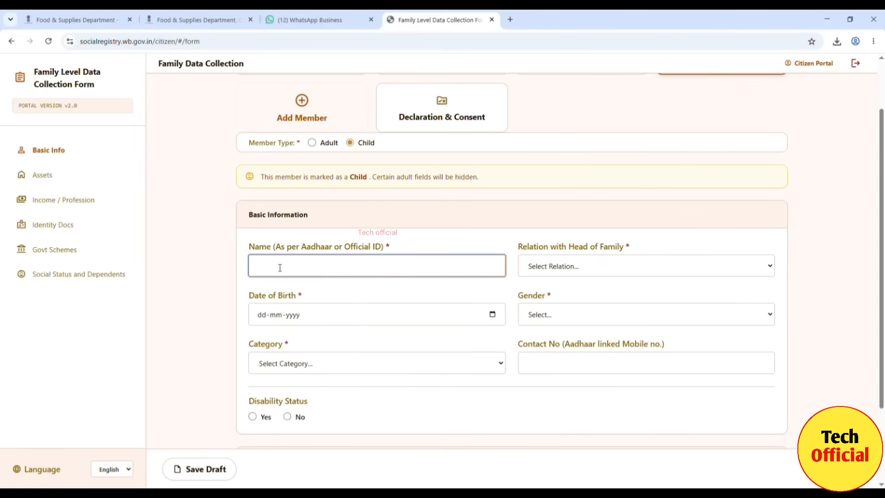
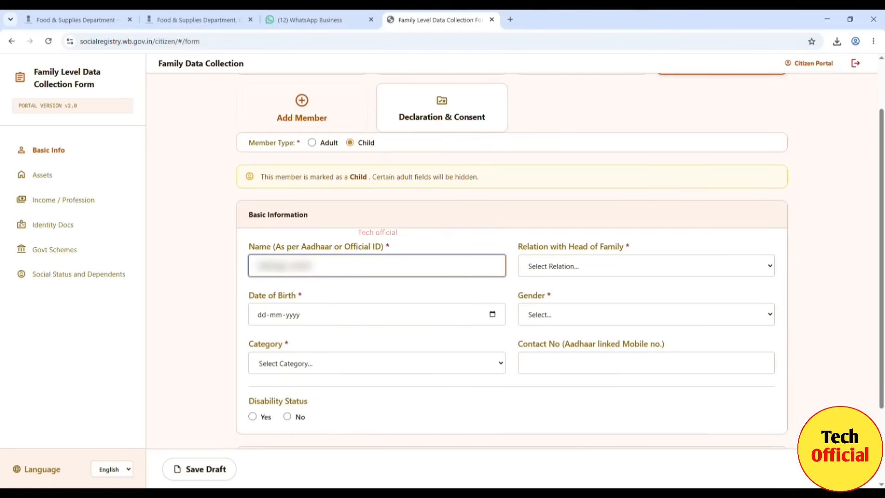
click(574, 265)
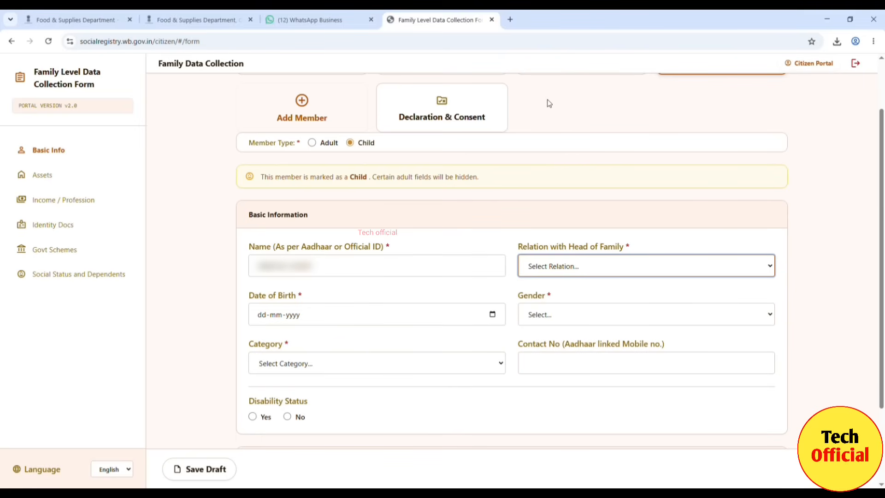
key(d)
click(493, 315)
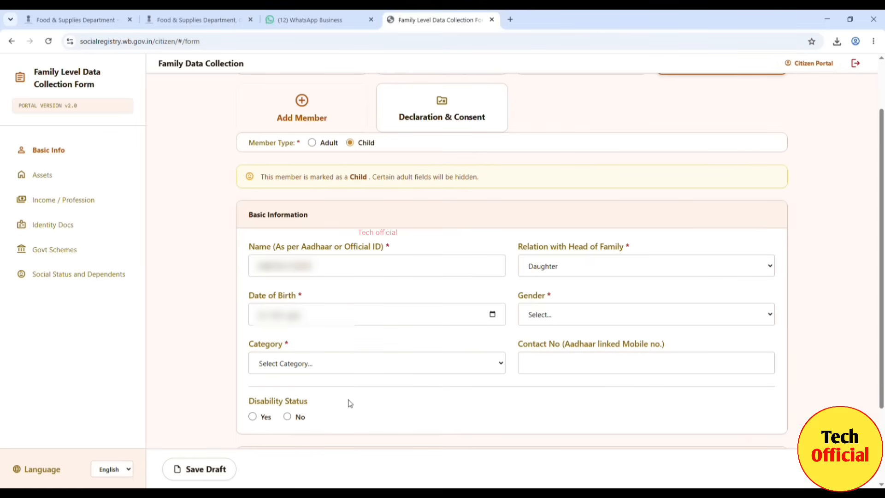
click(552, 315)
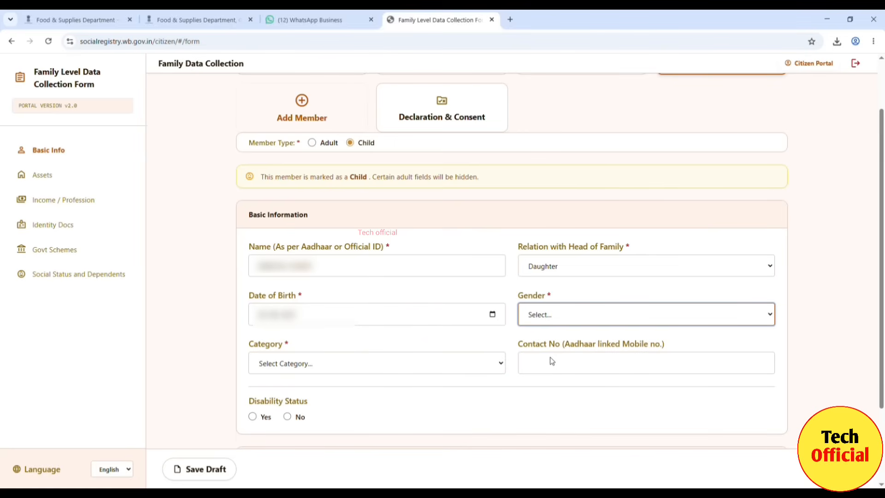
click(550, 357)
- Set the child's category to UR, enter the contact number, and mark disability No
click(433, 370)
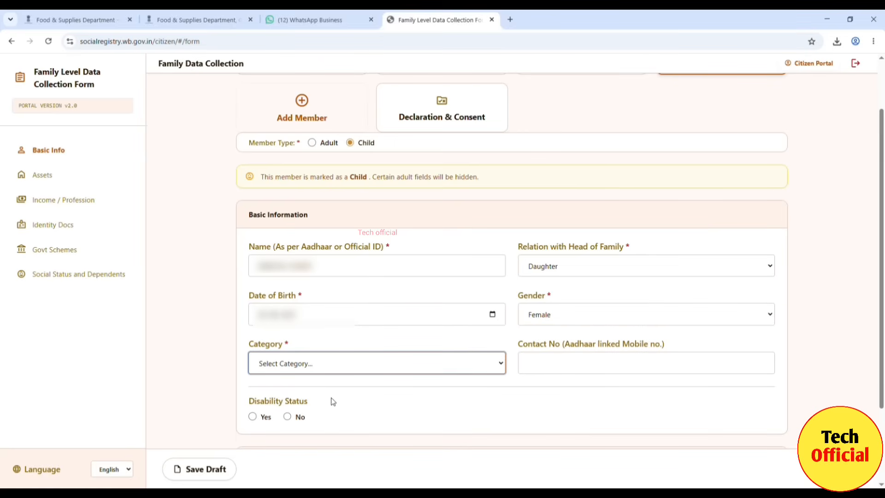
key(Down)
click(572, 368)
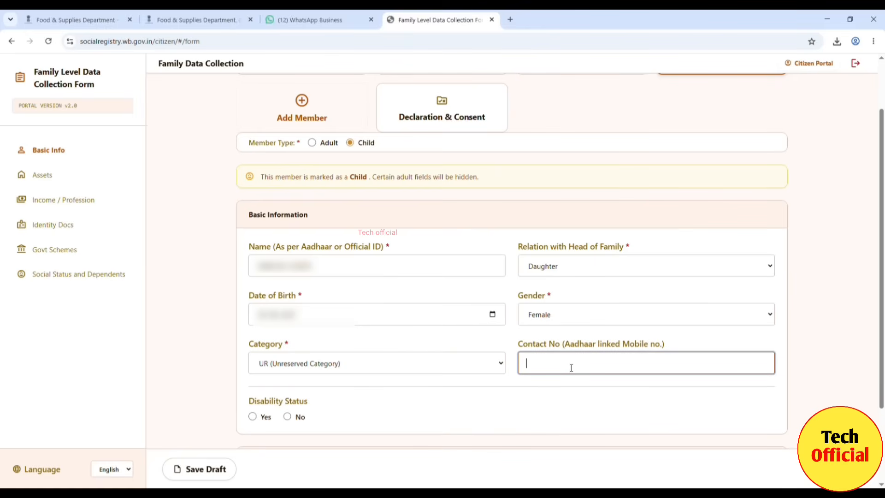
text(???????)
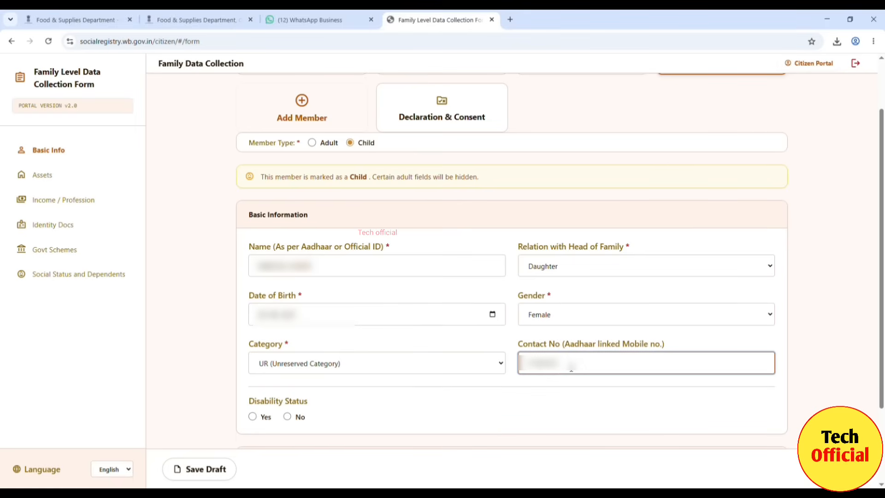
text(???)
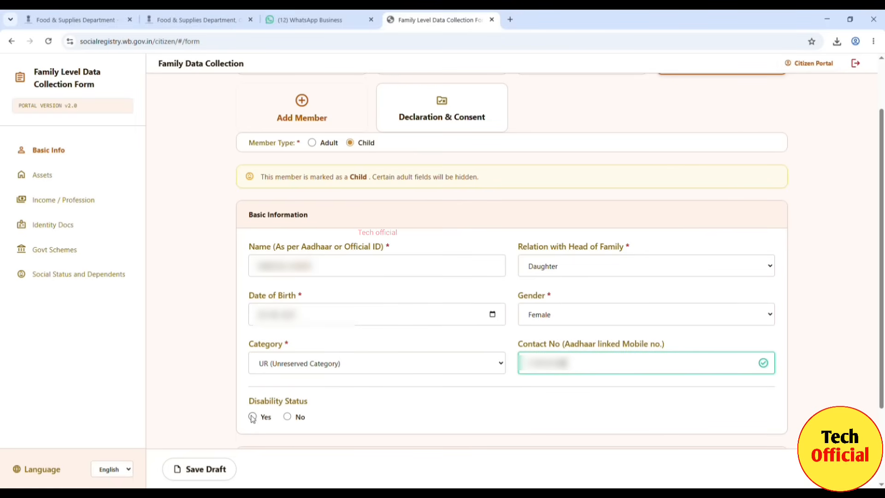
click(288, 418)
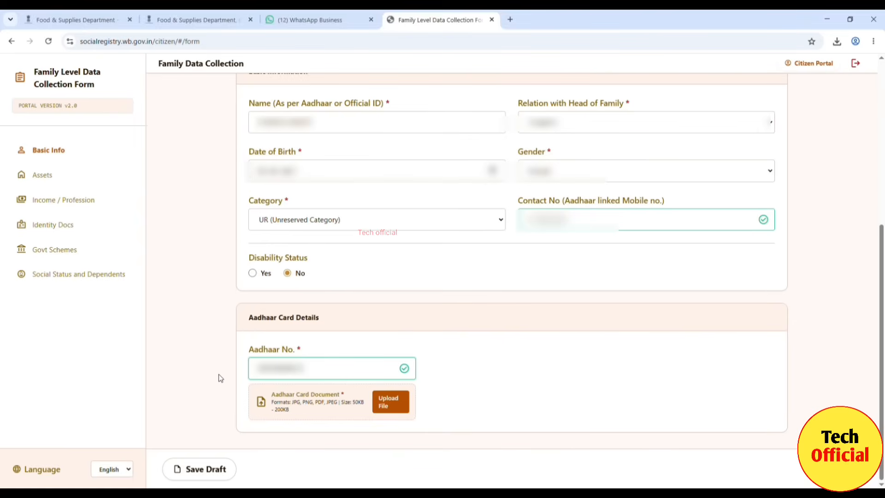
- Upload the child's scanned Aadhaar card file and continue to Assets
click(392, 402)
click(796, 473)
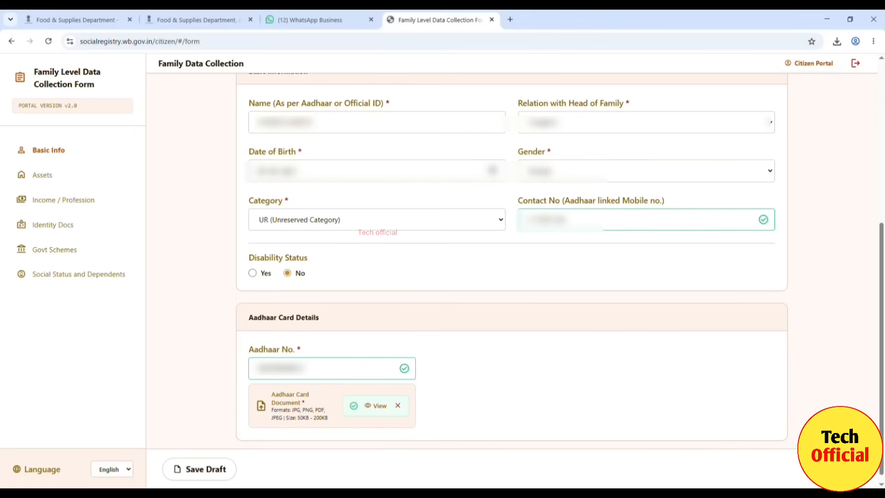
click(837, 470)
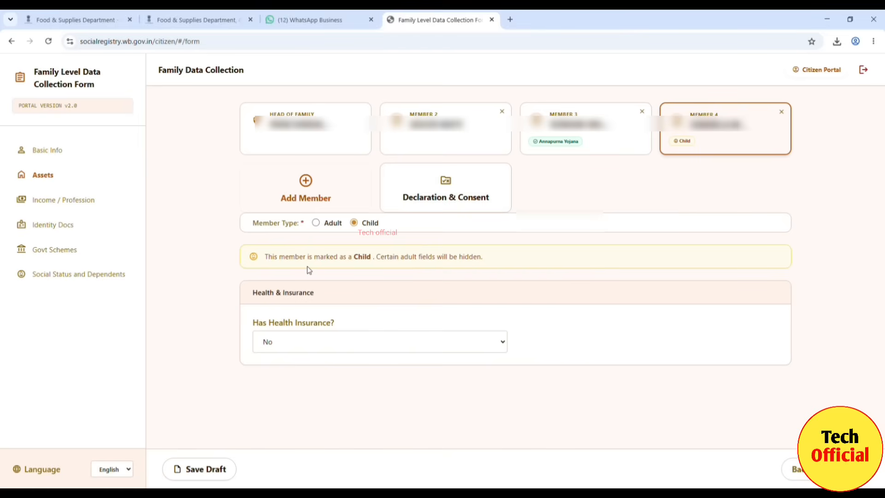
- Leave Has Health Insurance set to No
click(321, 344)
click(289, 378)
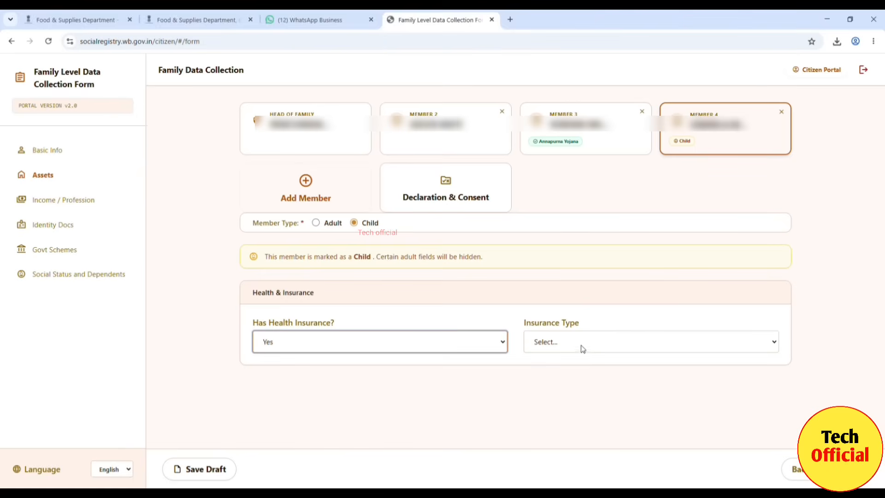
click(504, 346)
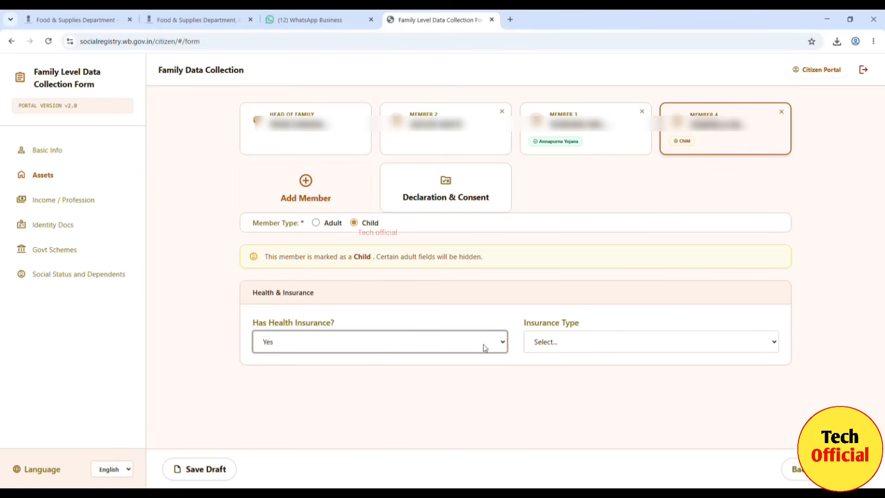
click(299, 368)
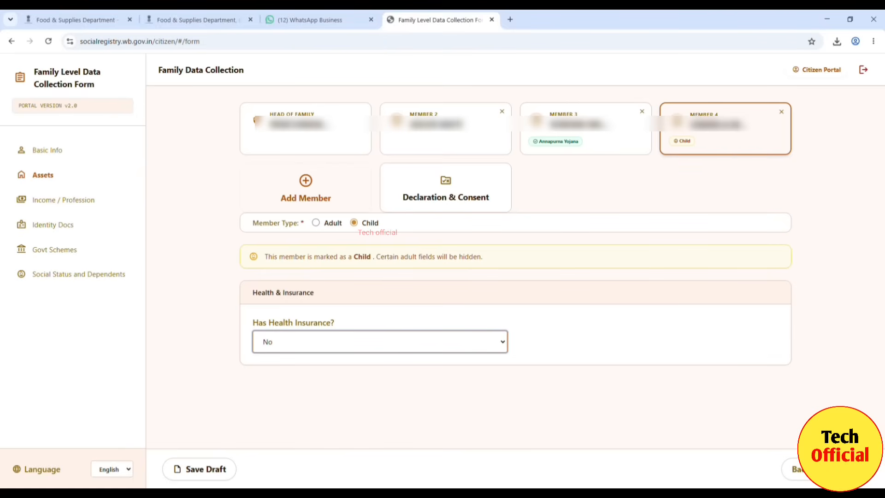
- Advance past Income and Govt Schemes, checking the DBT benefits answer, to Social Status and Dependents
click(847, 469)
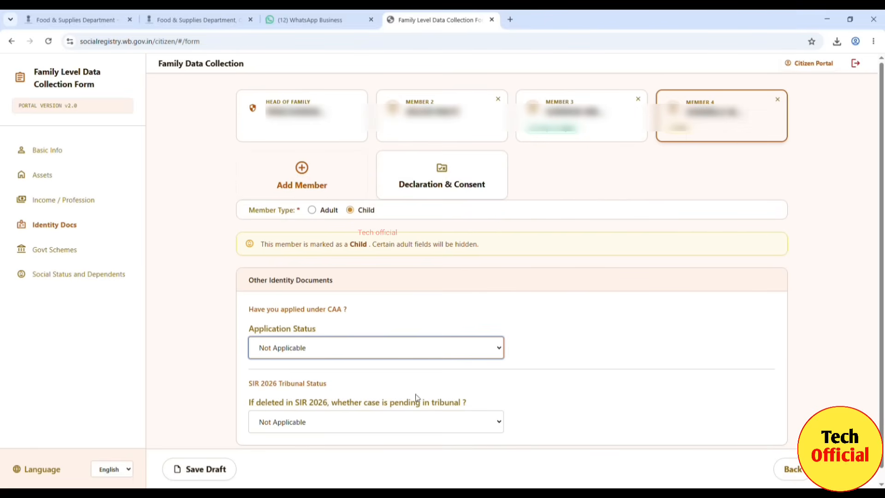
click(844, 469)
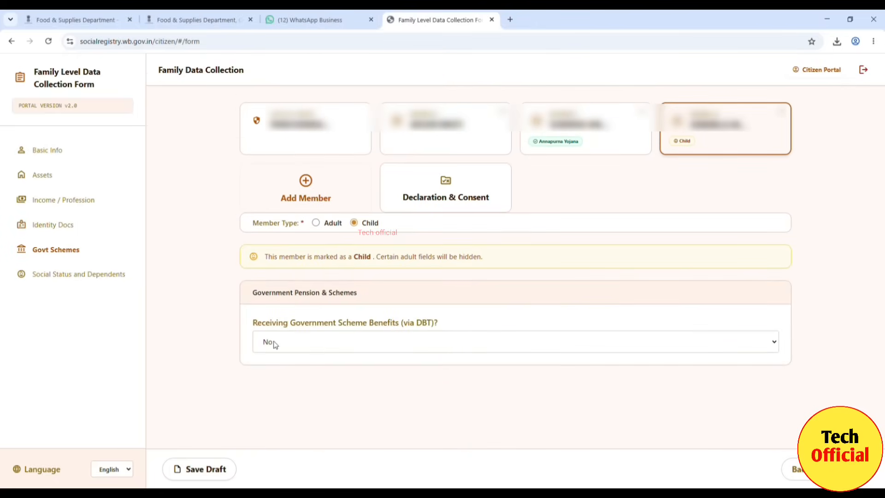
click(428, 339)
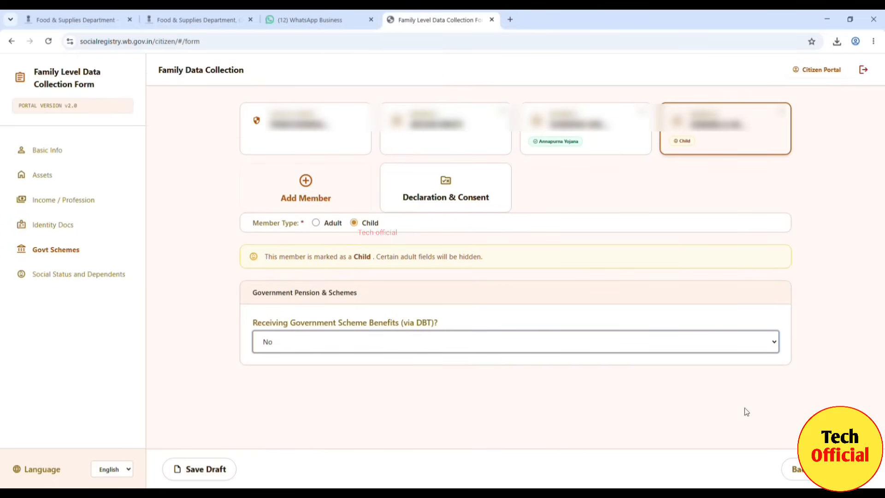
click(843, 469)
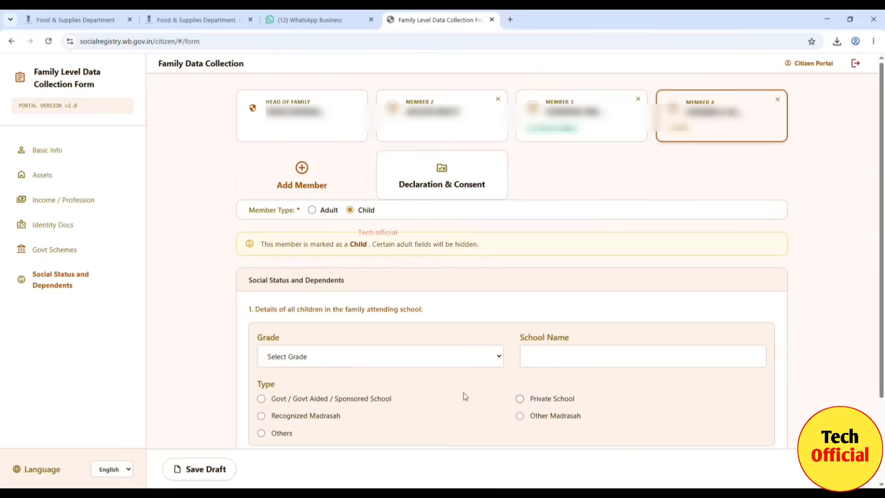
- Set the child's grade to Pre-Primary and school name to 'ANGANWADI SCHOOL'
scroll(383, 273, down, 3)
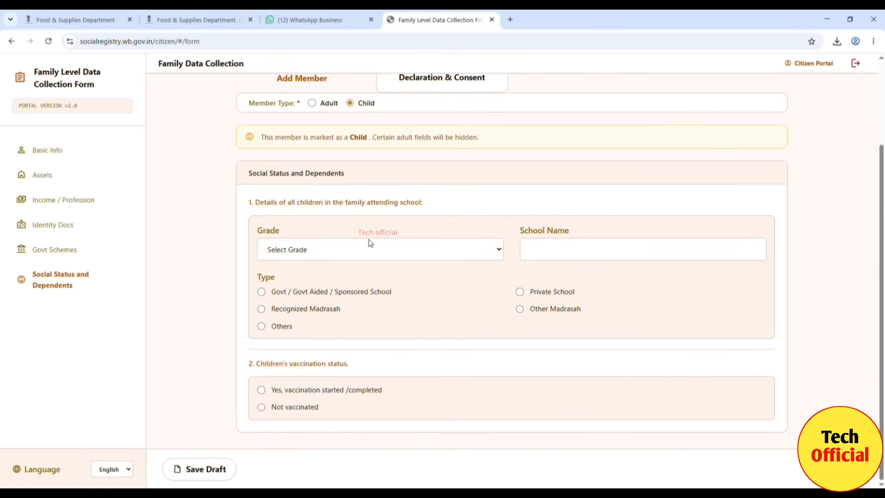
click(310, 250)
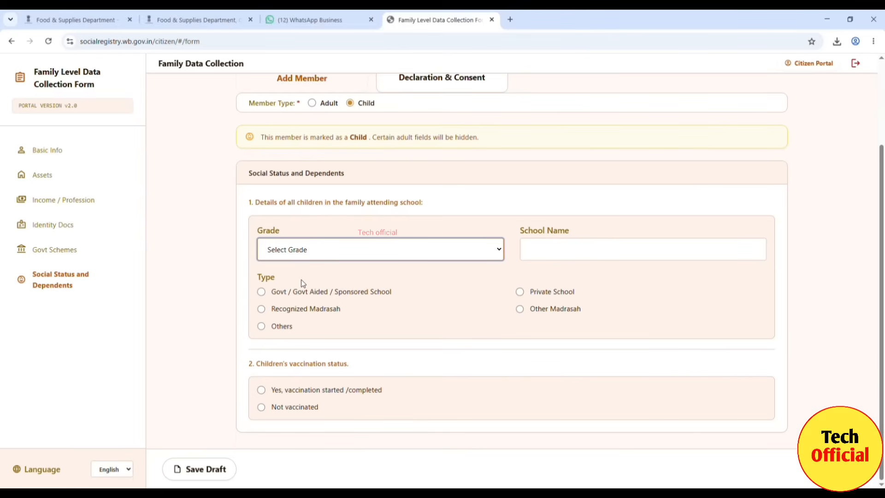
key(Down)
click(540, 256)
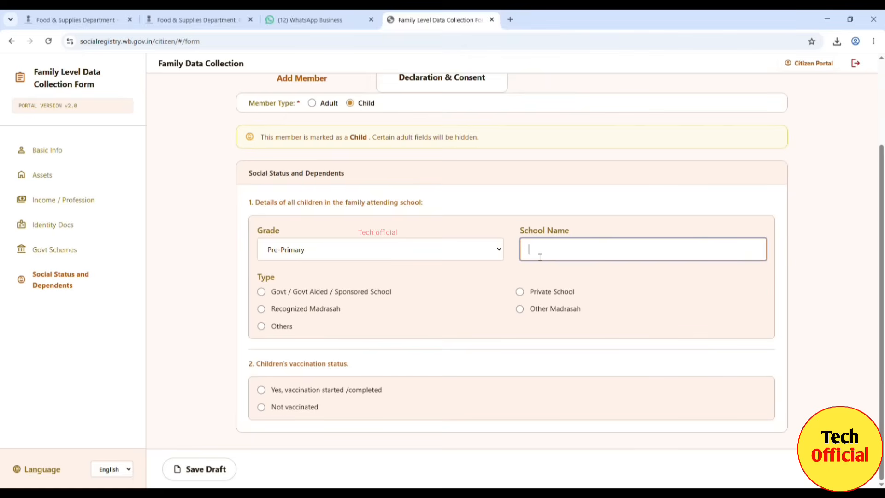
text(ANGANWADI SCHOOL)
- Mark it a Govt / Govt Aided / Sponsored School with vaccination Yes, and save the draft
click(261, 293)
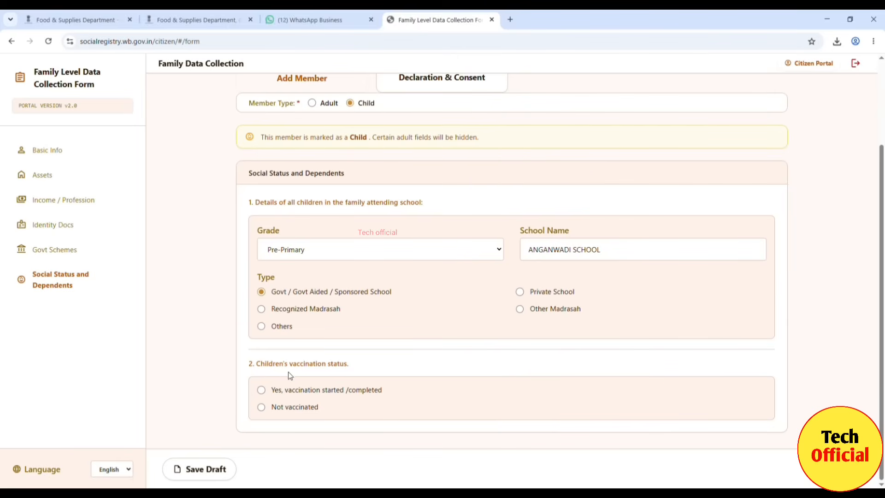
click(261, 391)
click(198, 474)
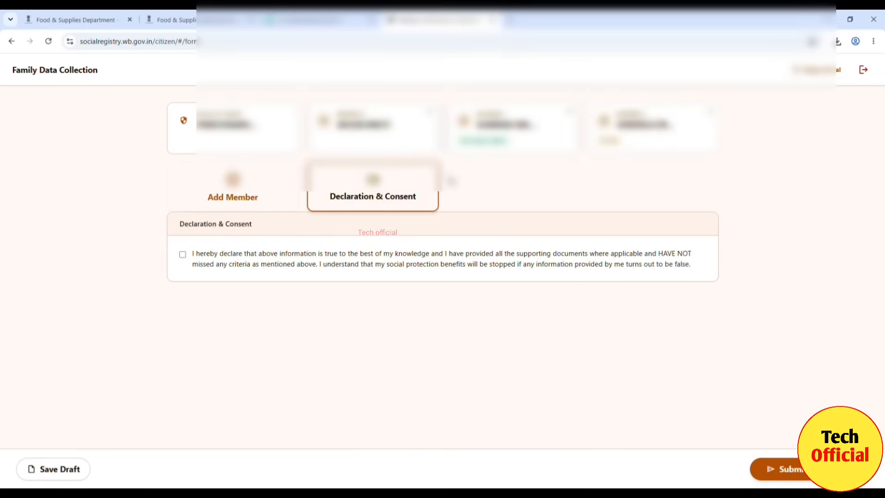
- Tick the declaration and consent checkbox and submit the family form
click(183, 255)
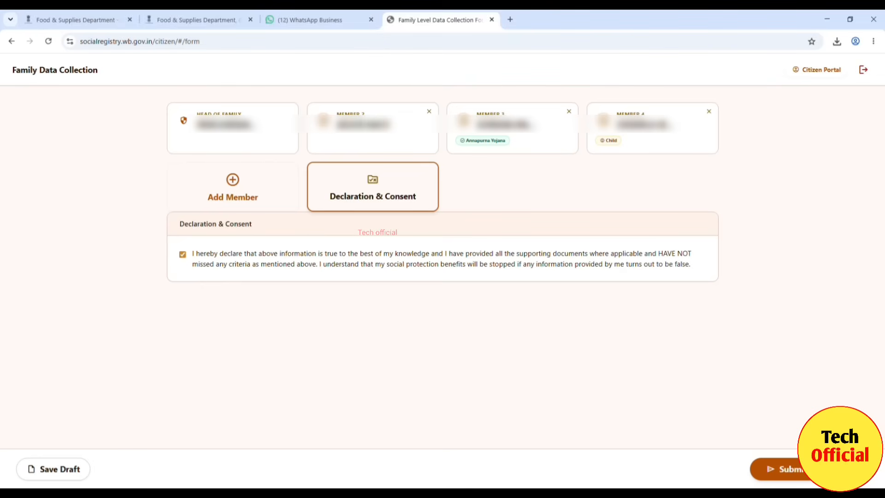
click(810, 469)
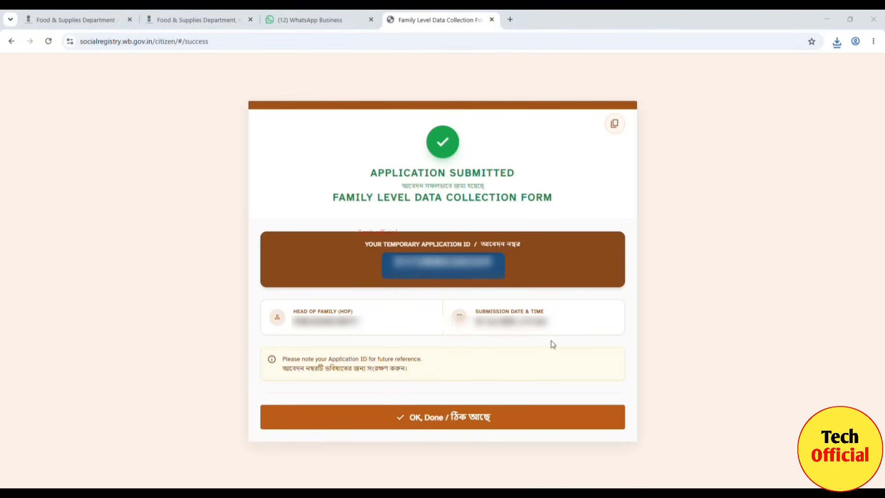
- Download a copy of the Application Submitted confirmation with its temporary application ID
click(616, 129)
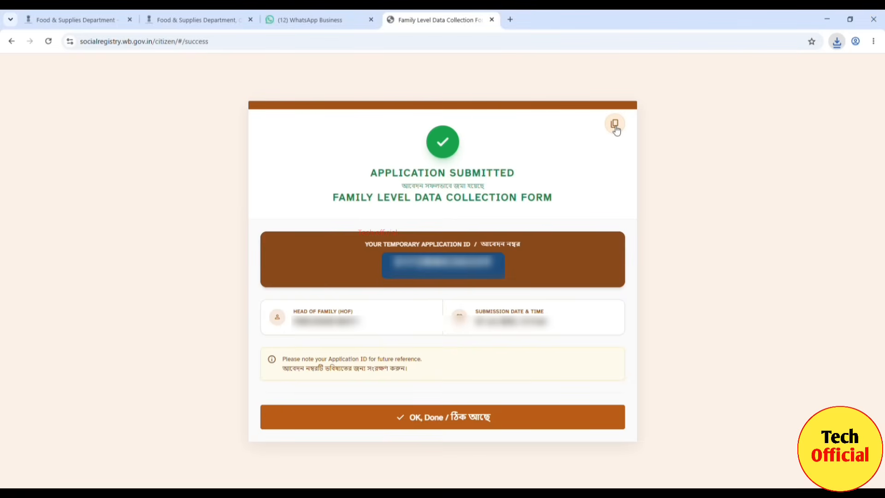